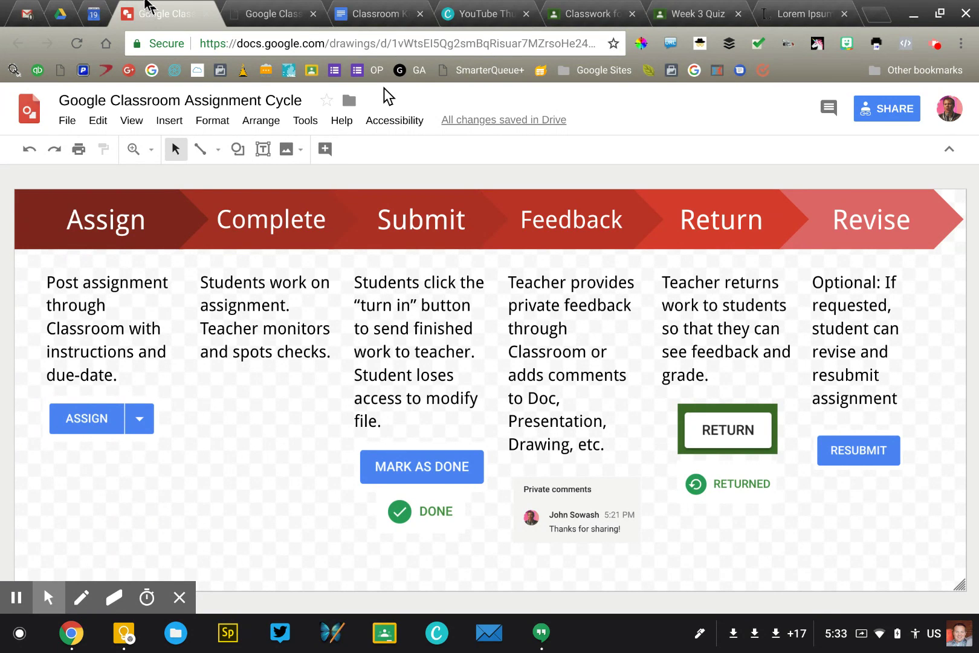
Bring up the Yearbook classwork draft of 'Reason for the Season' and mark it with on-screen annotations.
click(601, 10)
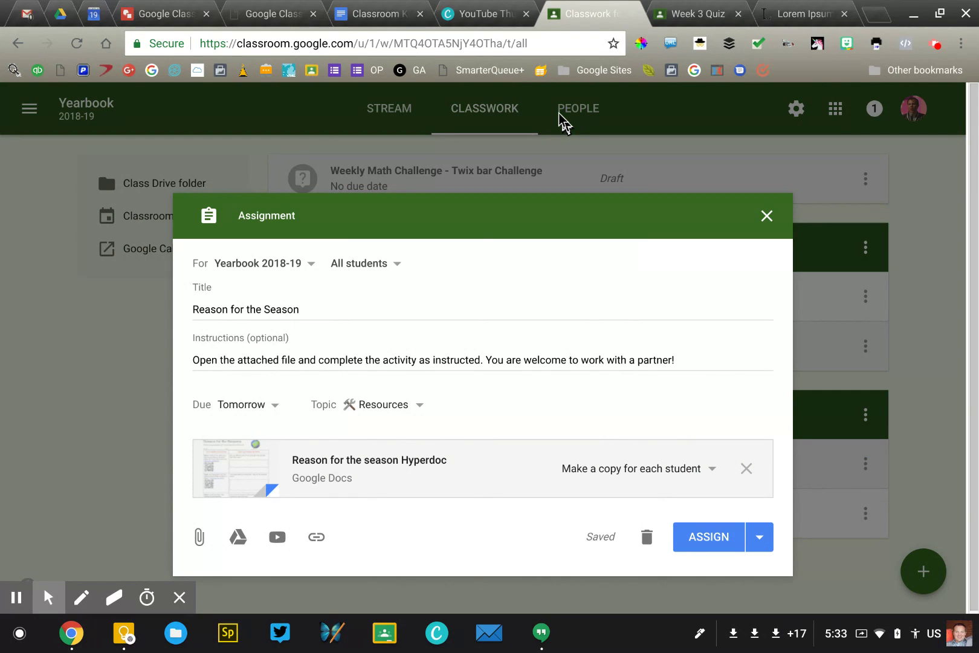
key(alt+p)
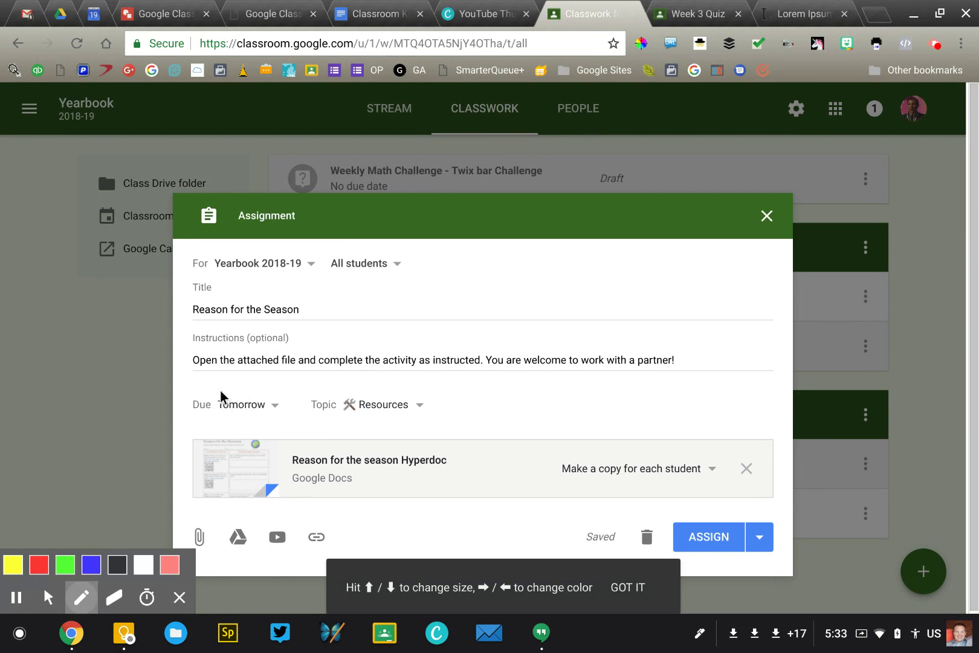
mouse_move(181, 392)
mouse_down()
mouse_move(272, 381)
mouse_move(176, 363)
mouse_move(226, 357)
mouse_up()
key(alt+e)
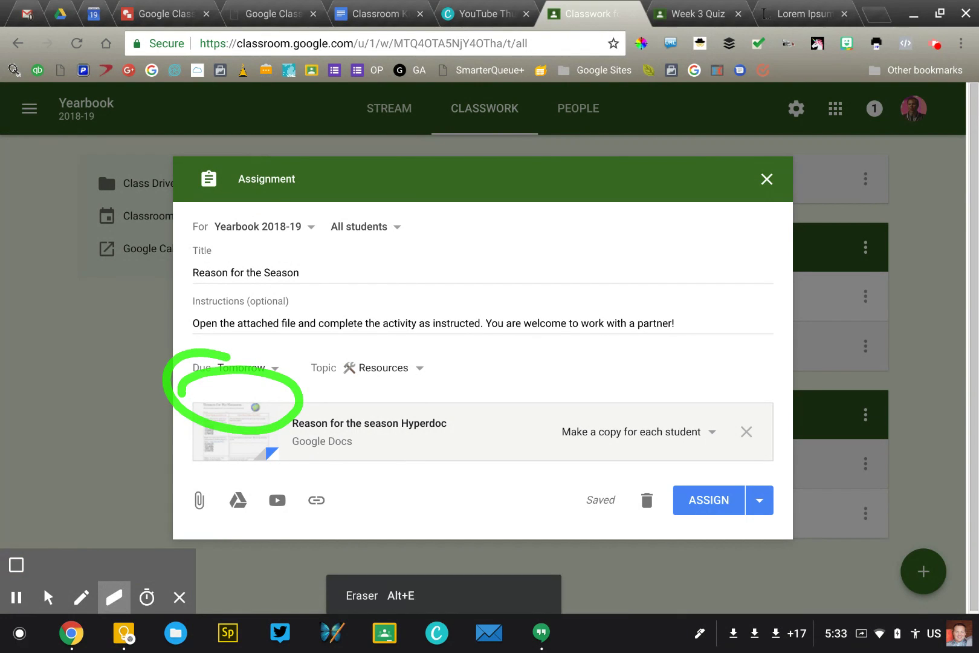
key(alt+z)
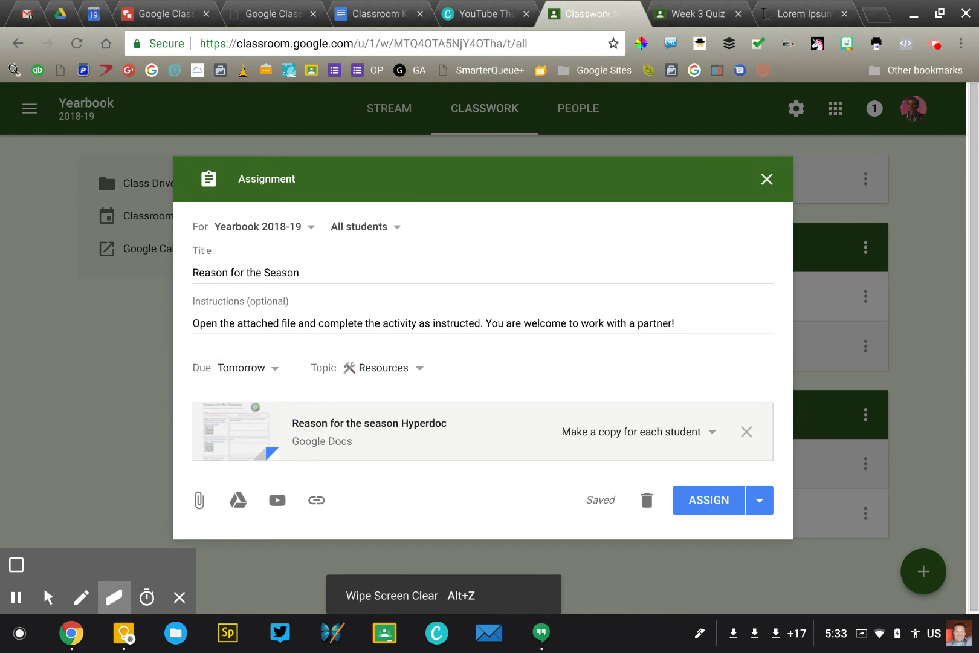
key(alt+m)
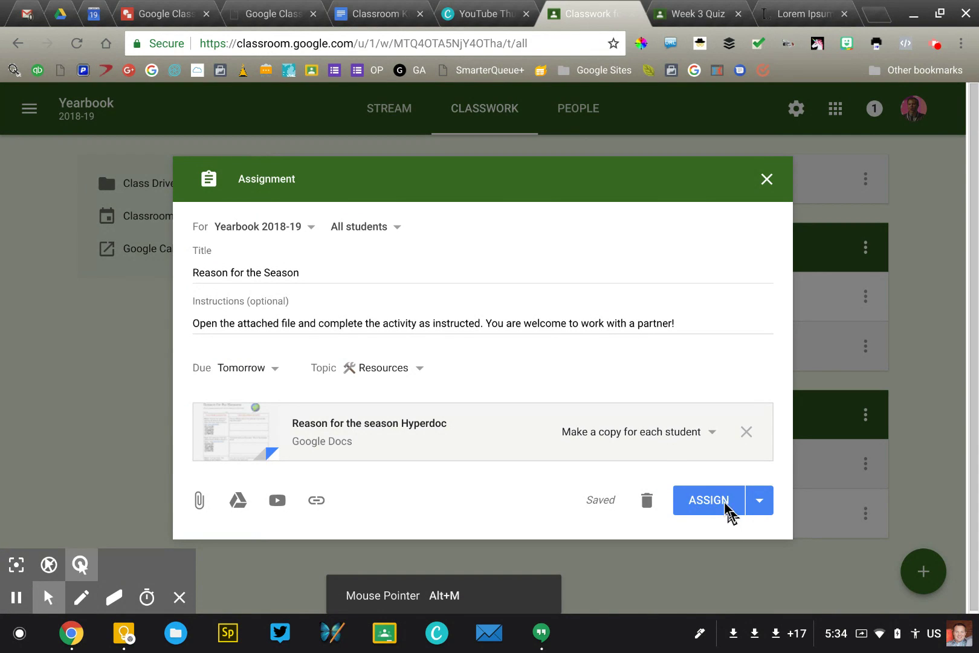
Assign 'Reason for the Season' to the class and view it in the Yearbook stream.
click(719, 501)
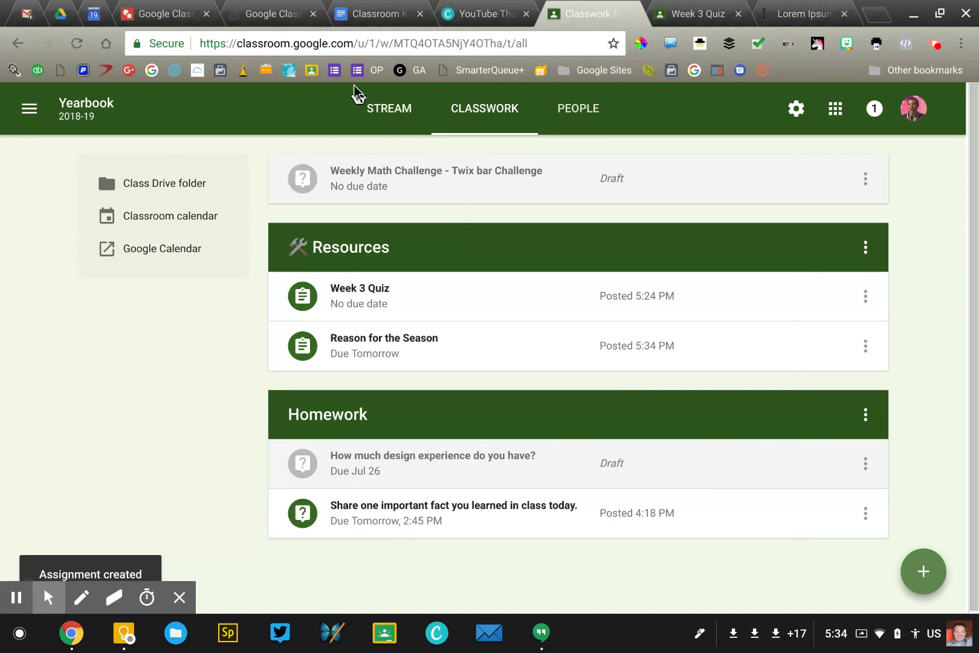
click(382, 107)
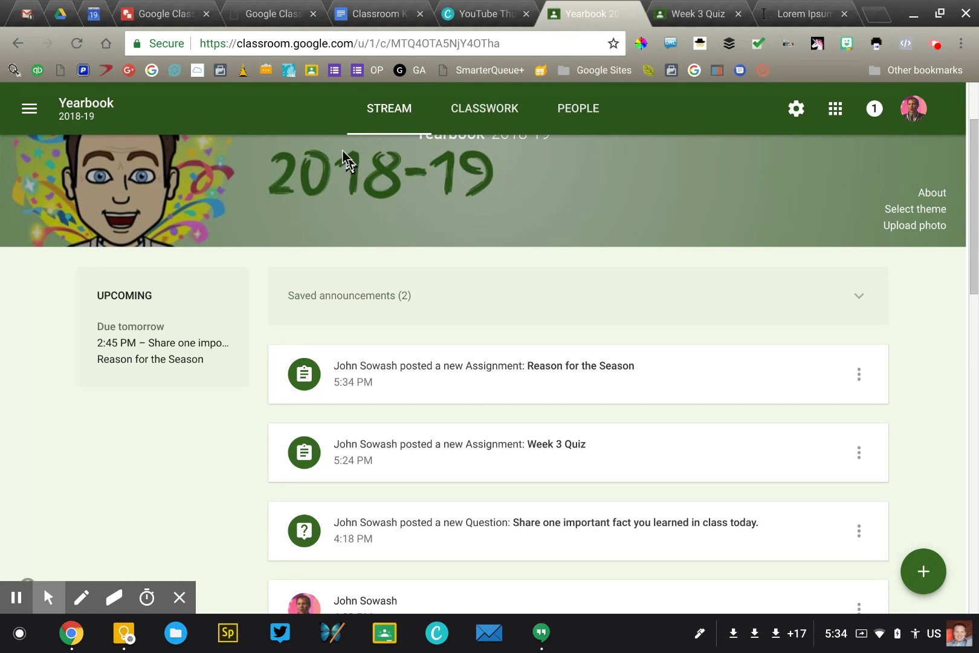
Switch to the student account's Yearbook 2018-19 stream and highlight the new 'Reason for the Season' post.
click(671, 15)
click(15, 114)
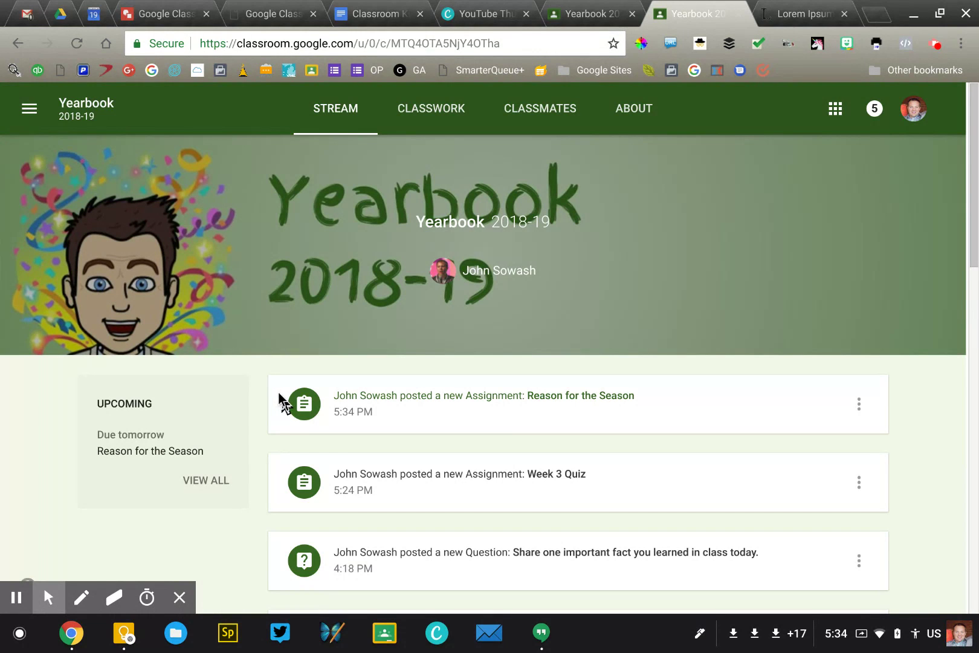
key(alt+p)
mouse_move(277, 392)
mouse_down()
mouse_move(551, 356)
mouse_move(458, 428)
mouse_move(279, 394)
mouse_up()
key(alt+e)
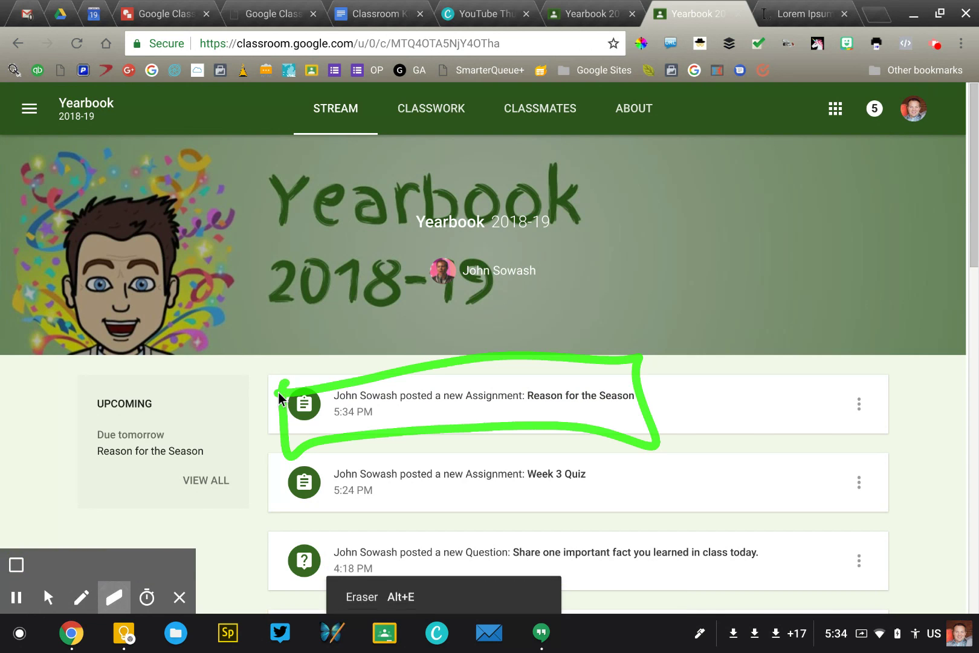
key(alt+z)
key(alt+m)
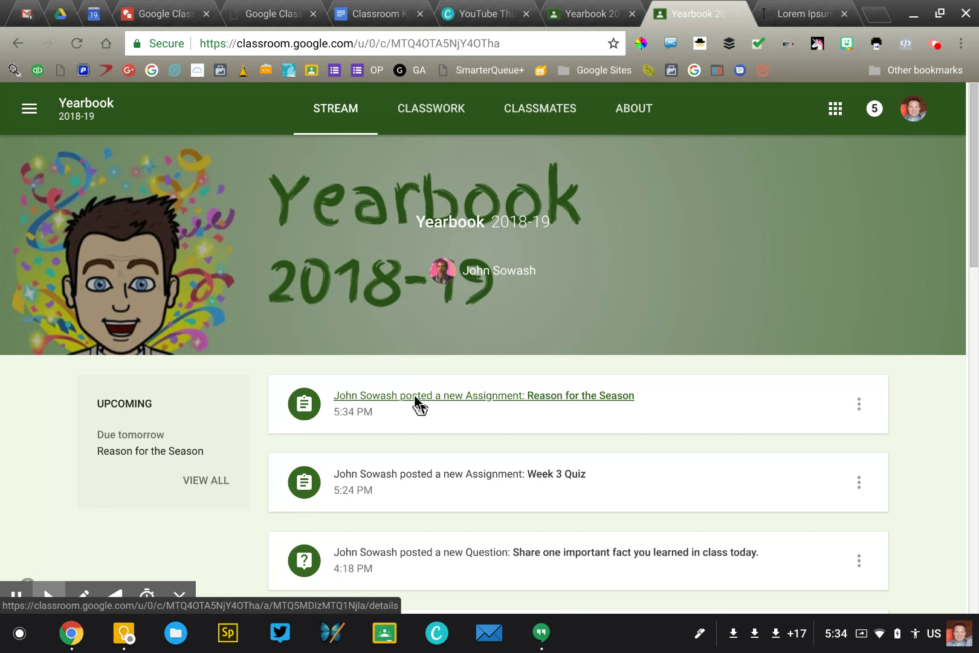
click(414, 396)
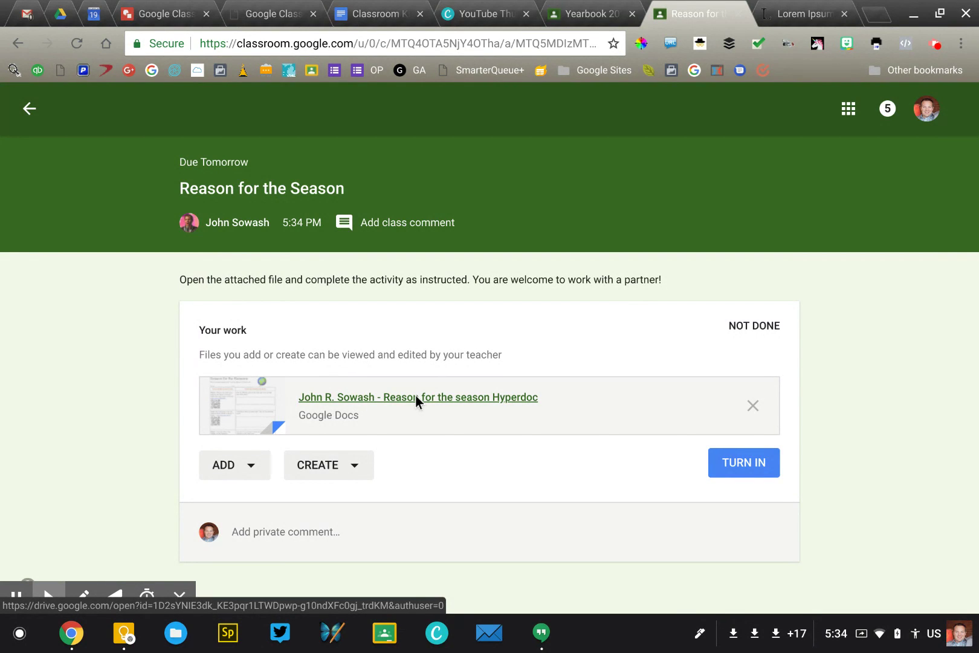
key(alt+p)
mouse_move(87, 309)
mouse_down()
mouse_move(176, 392)
mouse_move(140, 399)
mouse_up()
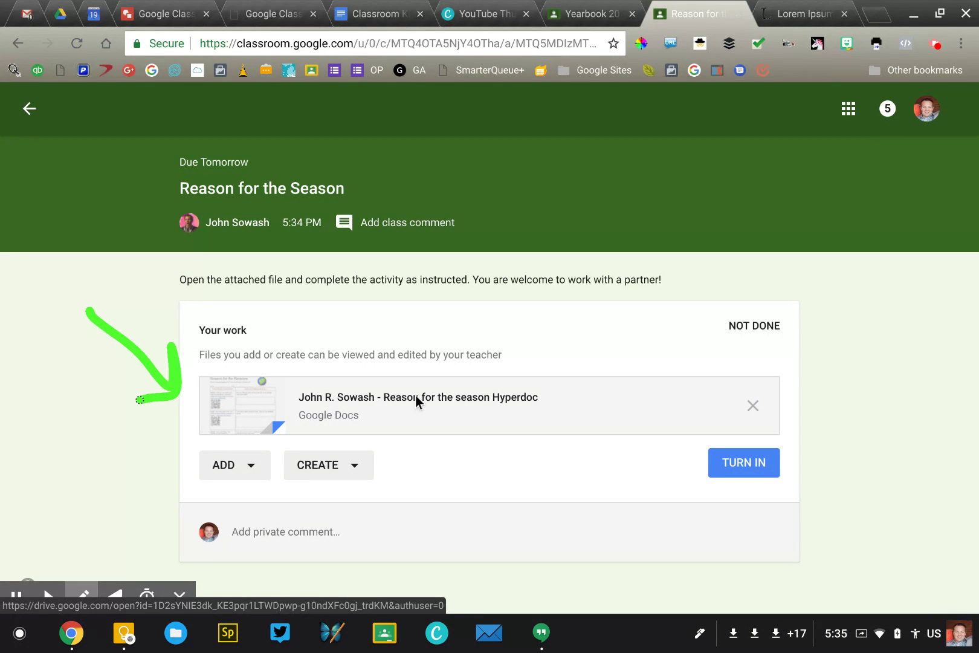
key(alt+e)
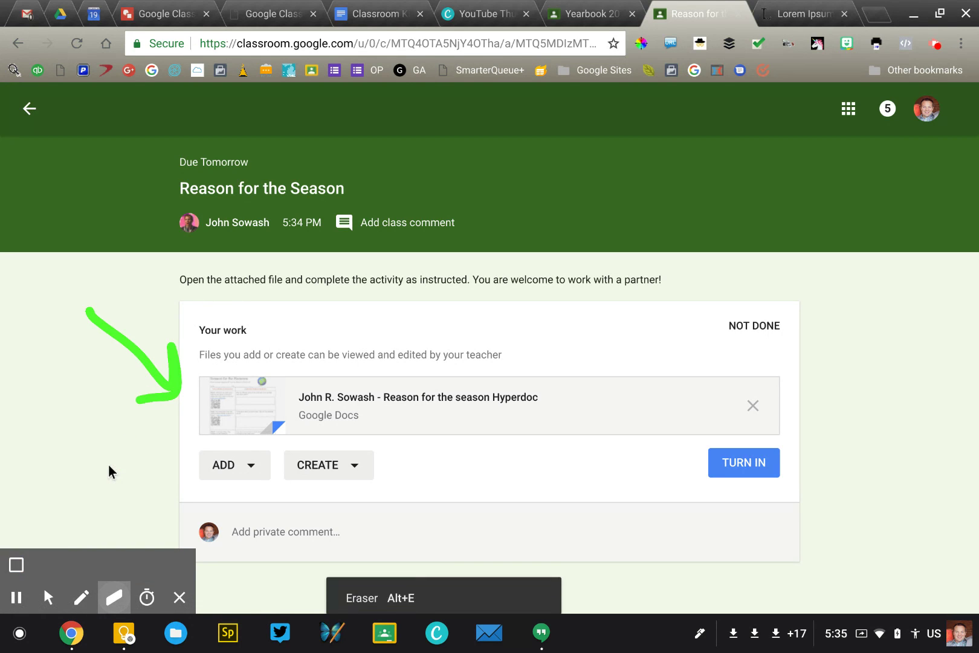
key(alt+z)
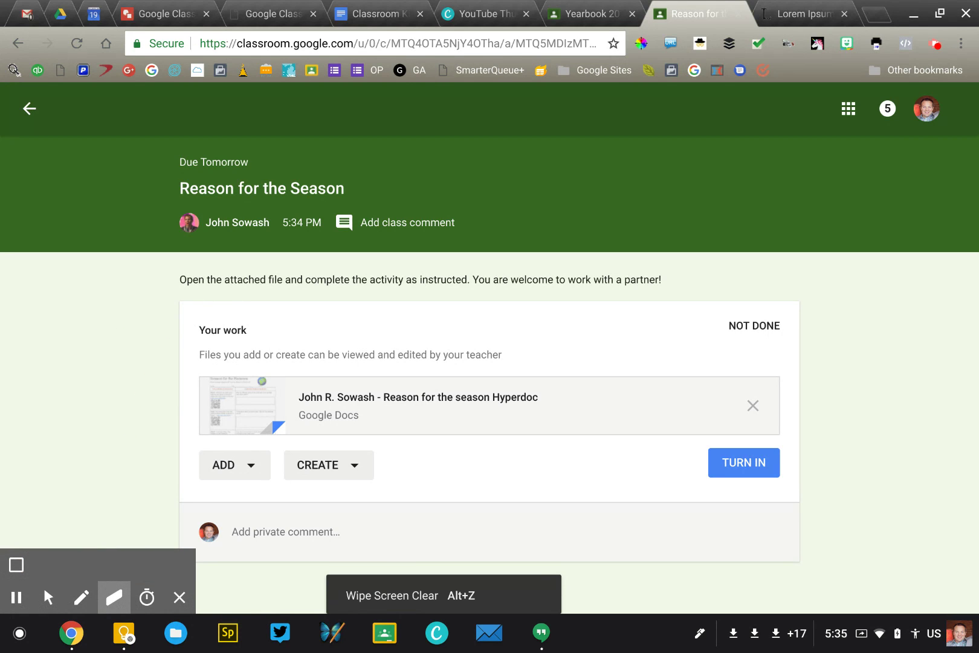
key(alt+p)
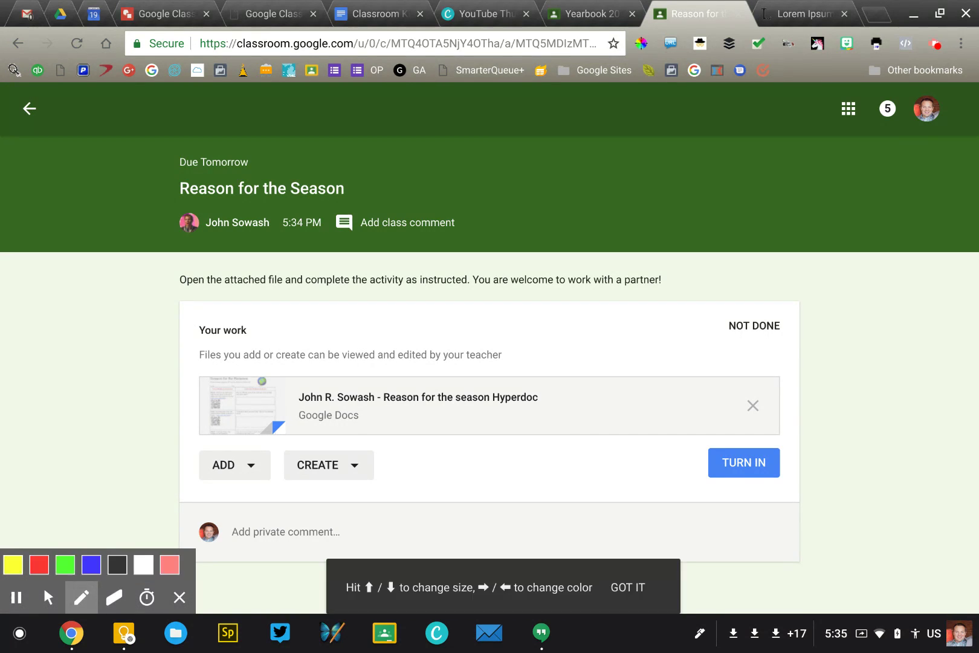
key(Right)
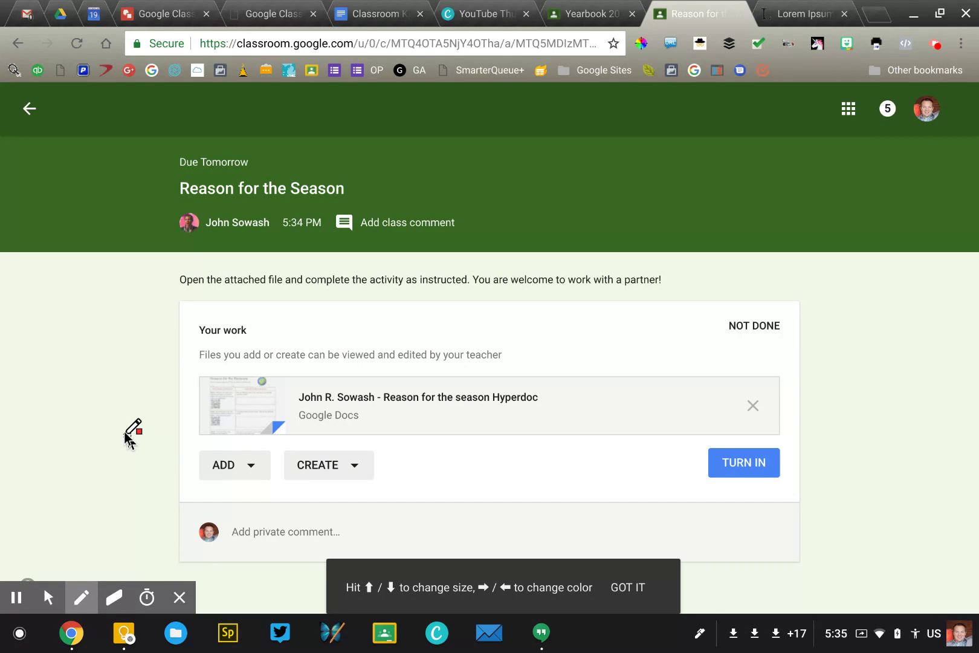
mouse_move(689, 428)
mouse_down()
mouse_move(773, 417)
mouse_move(742, 492)
mouse_move(680, 426)
mouse_up()
mouse_move(601, 348)
mouse_down()
mouse_move(670, 422)
mouse_move(671, 375)
mouse_up()
drag(628, 406, 669, 420)
mouse_move(852, 329)
mouse_down()
mouse_move(795, 413)
mouse_move(784, 365)
mouse_move(796, 412)
mouse_up()
drag(805, 488, 882, 539)
mouse_move(845, 481)
mouse_down()
mouse_move(803, 506)
mouse_move(805, 529)
mouse_up()
mouse_move(686, 505)
mouse_down()
mouse_move(632, 557)
mouse_move(693, 531)
mouse_move(631, 508)
mouse_up()
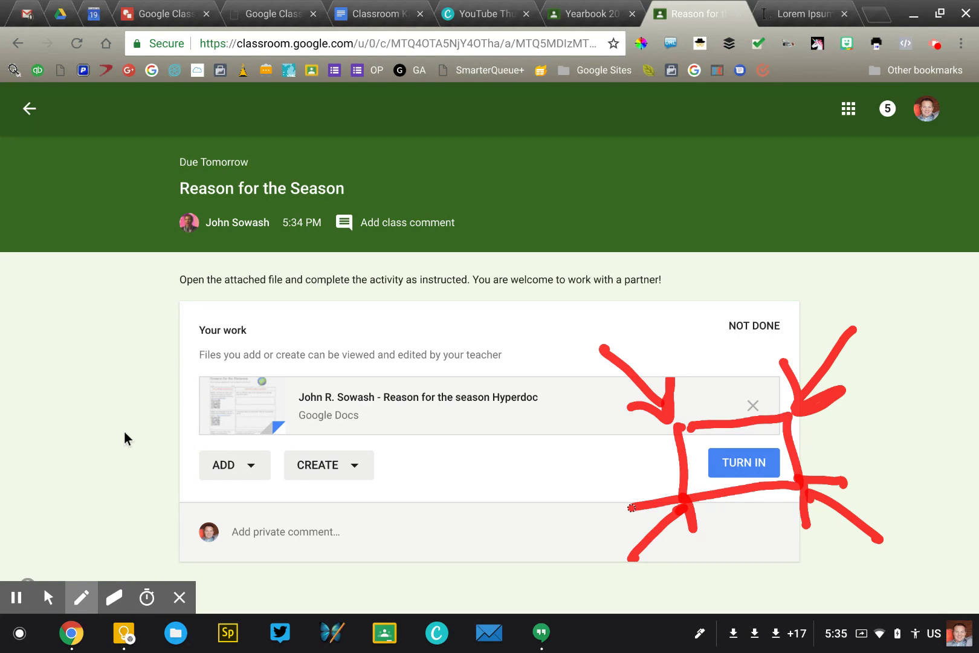
key(alt+e)
key(alt+z)
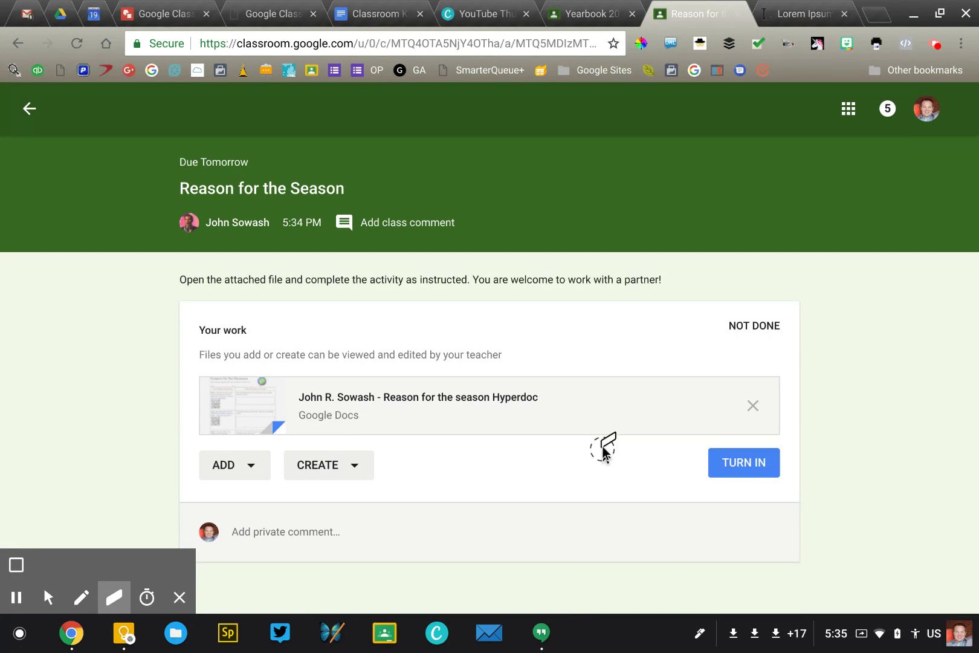
key(alt+m)
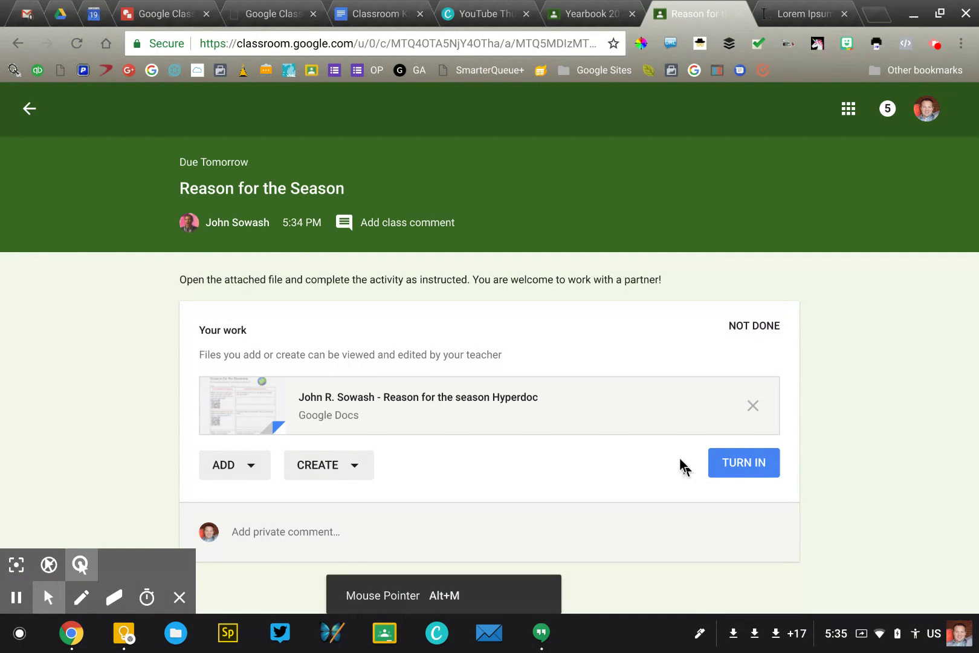
Turn in the attached Hyperdoc and annotate the resulting Done status.
click(707, 462)
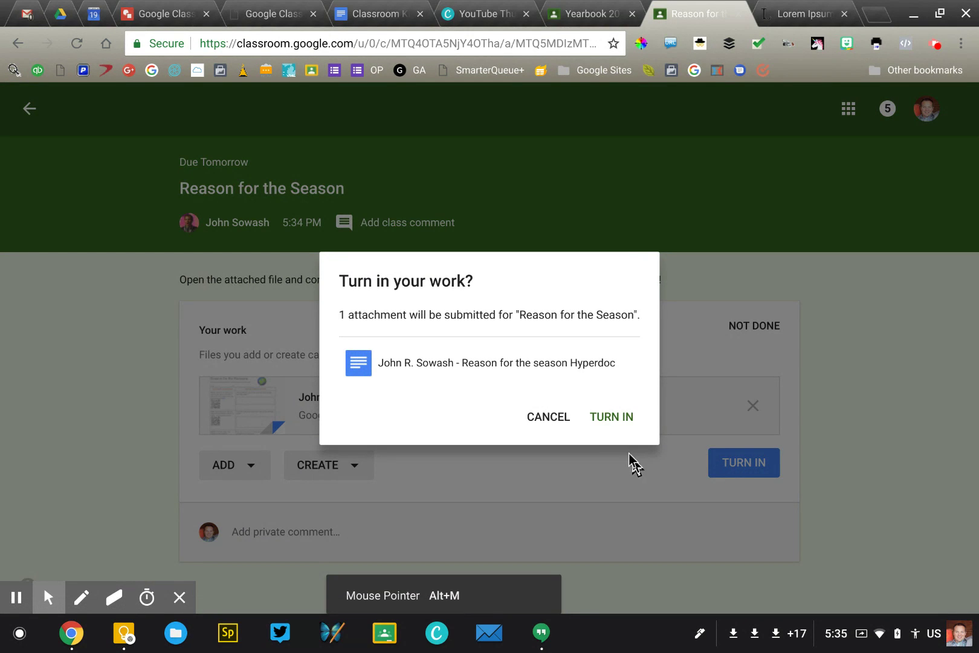
click(612, 423)
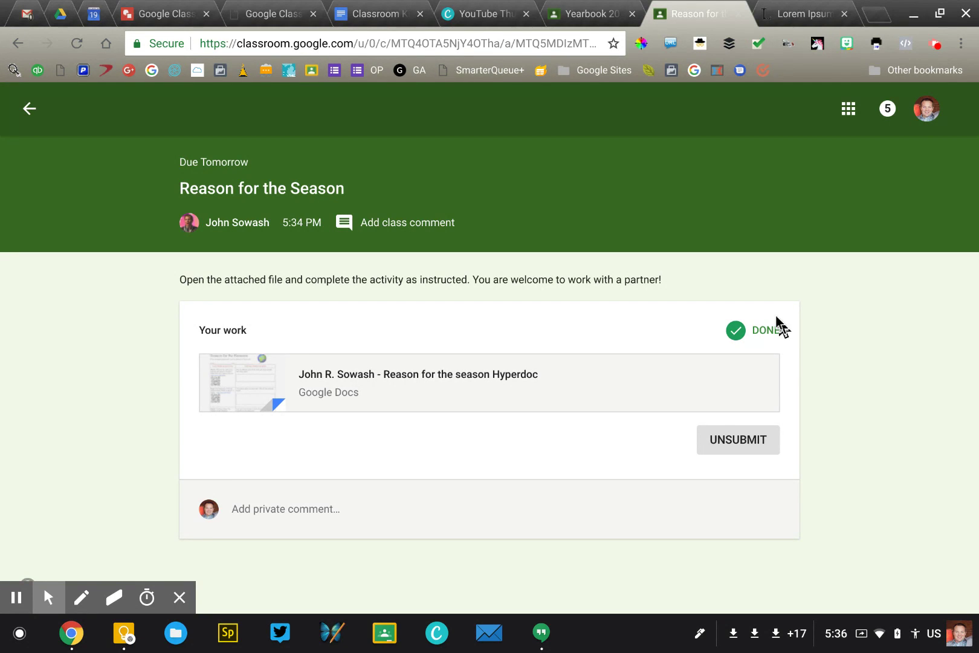
key(alt+p)
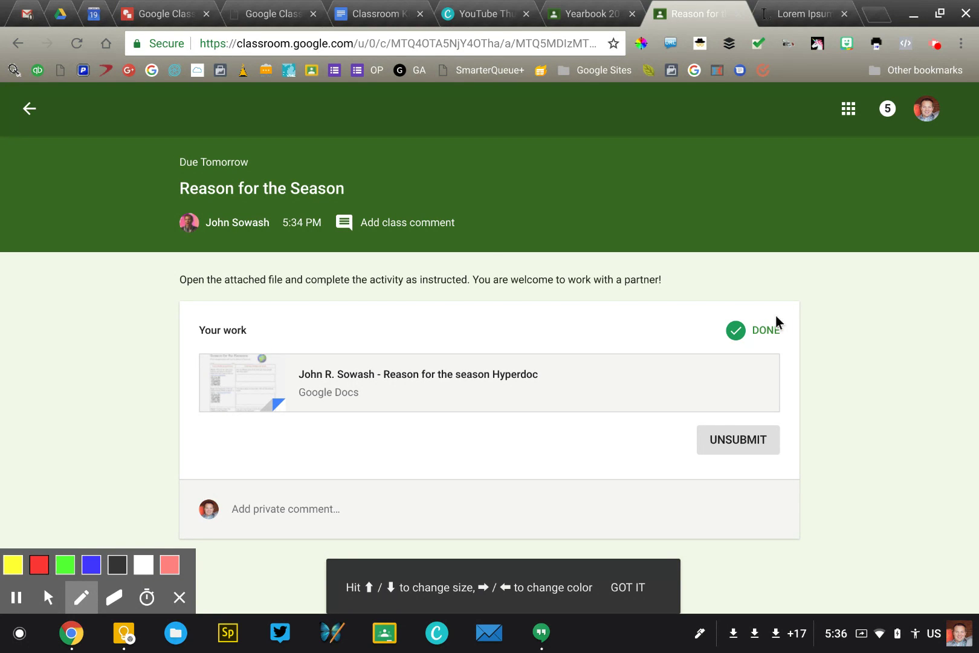
mouse_move(715, 335)
mouse_down()
mouse_move(748, 380)
mouse_move(780, 378)
mouse_up()
drag(786, 334, 786, 379)
mouse_move(771, 361)
mouse_down()
mouse_move(822, 342)
mouse_move(840, 372)
mouse_up()
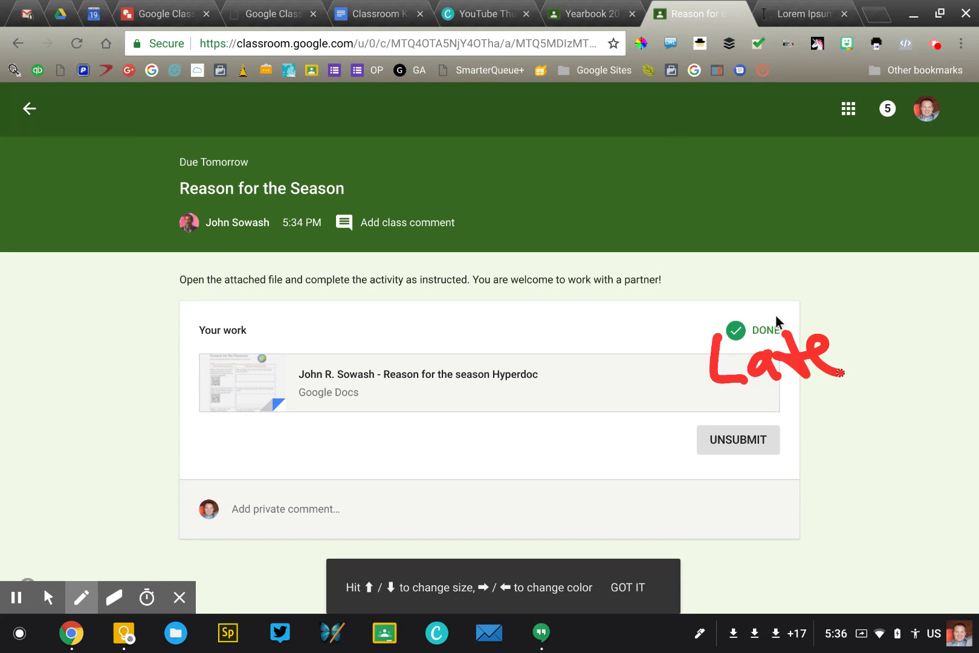
key(alt+e)
key(alt+z)
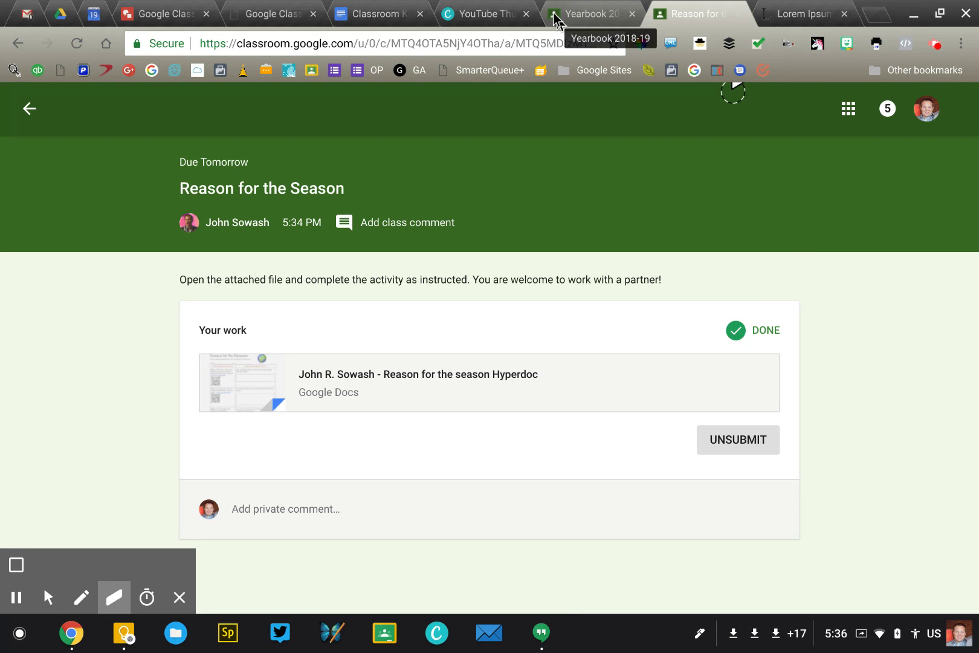
As the teacher, open Reason for the Season's Student Work and the student's Done submission.
key(alt+m)
click(594, 12)
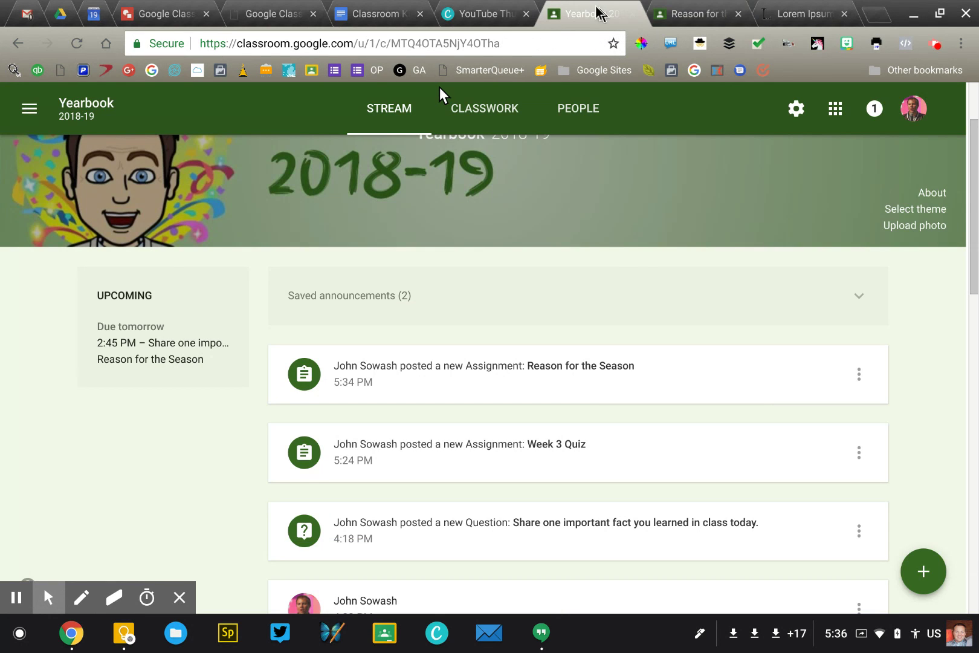
click(472, 110)
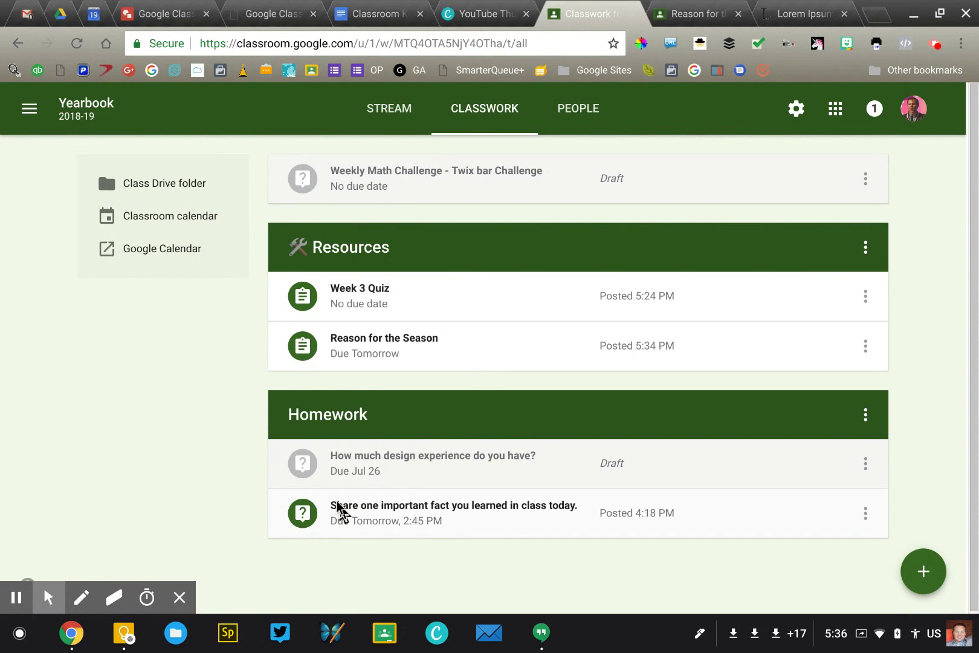
click(409, 354)
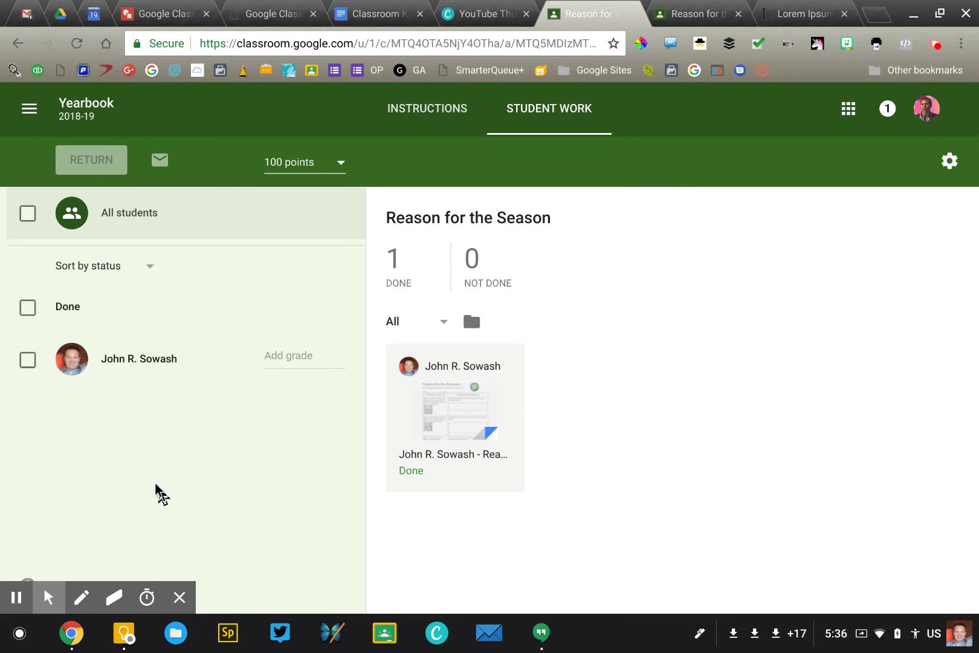
key(alt+p)
mouse_move(14, 287)
mouse_down()
mouse_move(98, 322)
mouse_move(5, 328)
mouse_move(15, 289)
mouse_up()
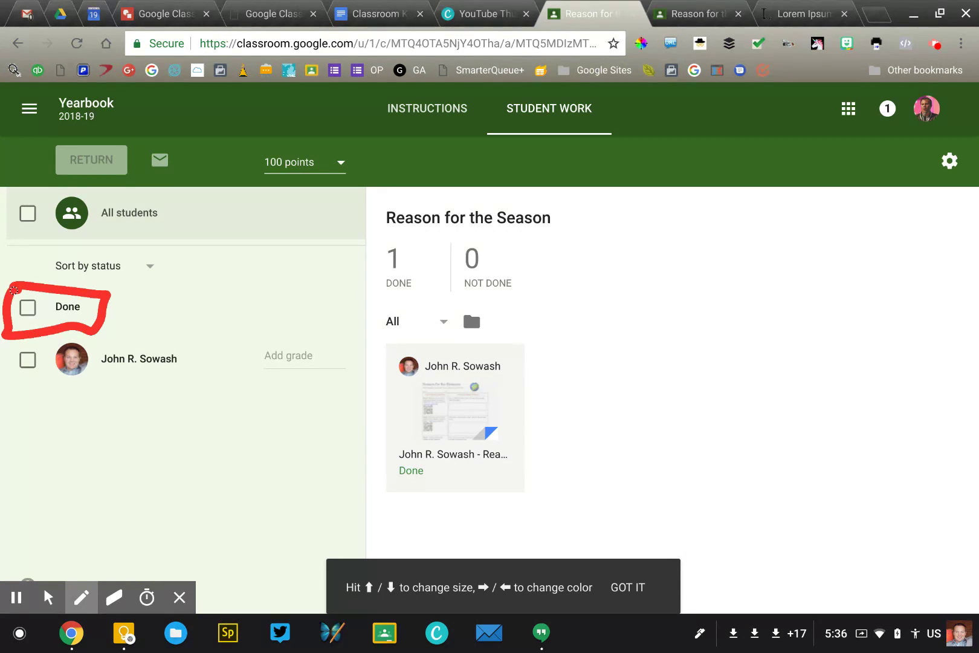
click(48, 597)
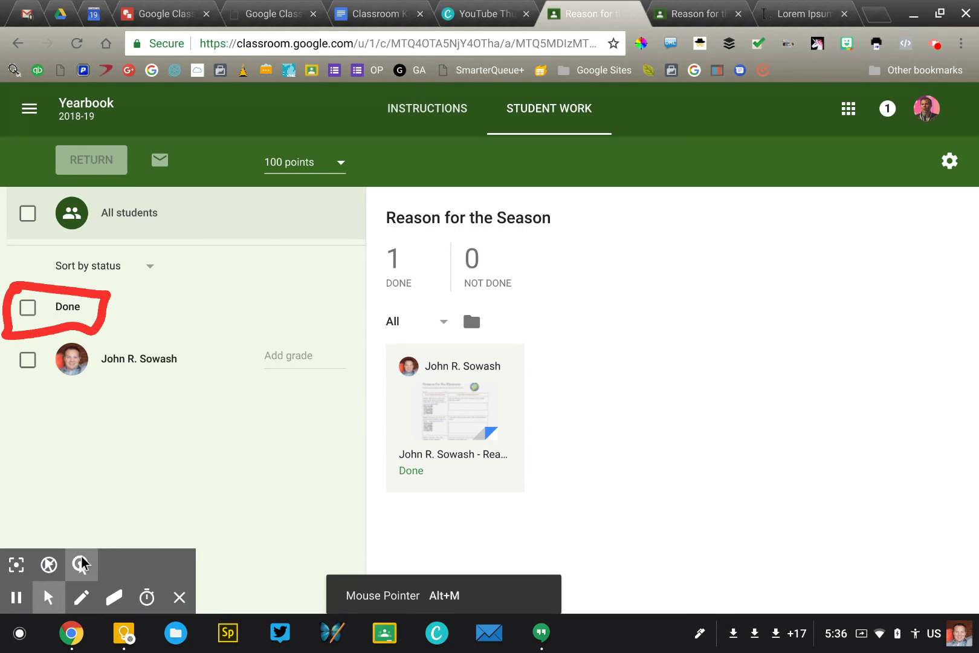
click(455, 411)
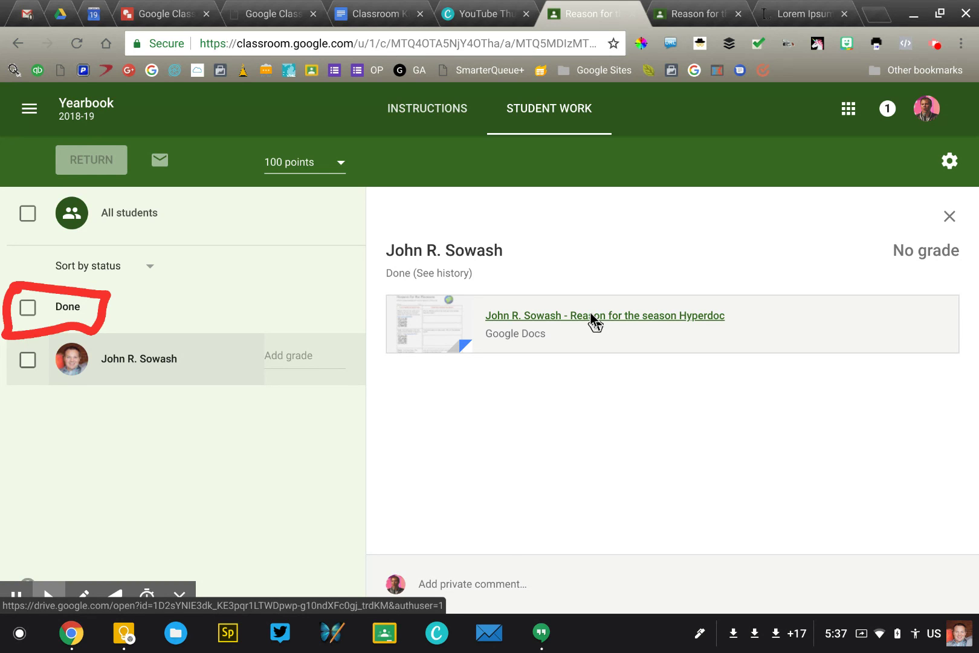
Write the private comment 'Great work. Everything looks perfect!' and grade the submission 100 out of 100 points.
click(497, 578)
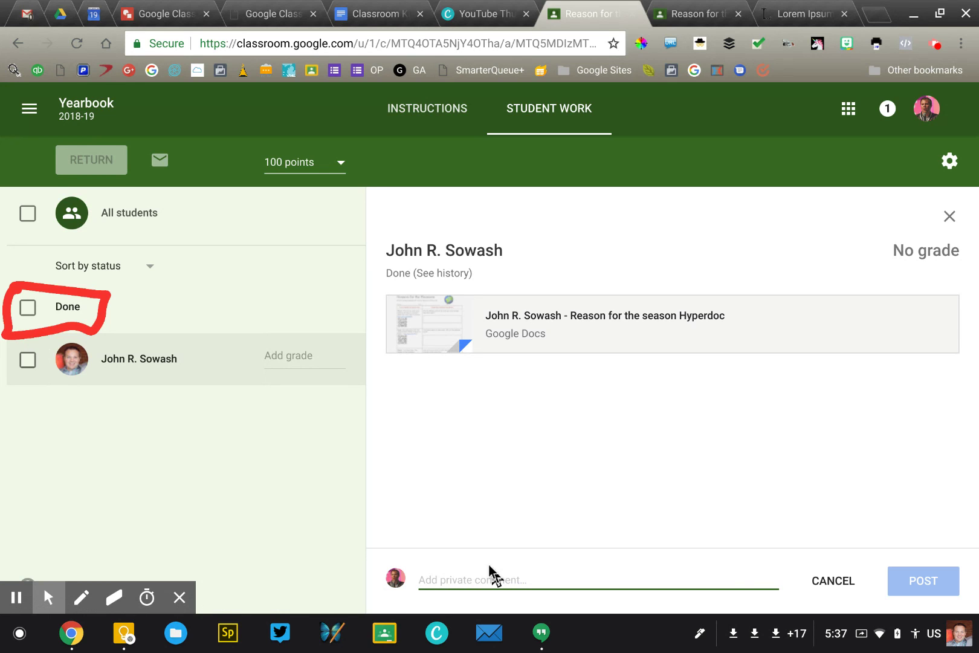
text(Great work)
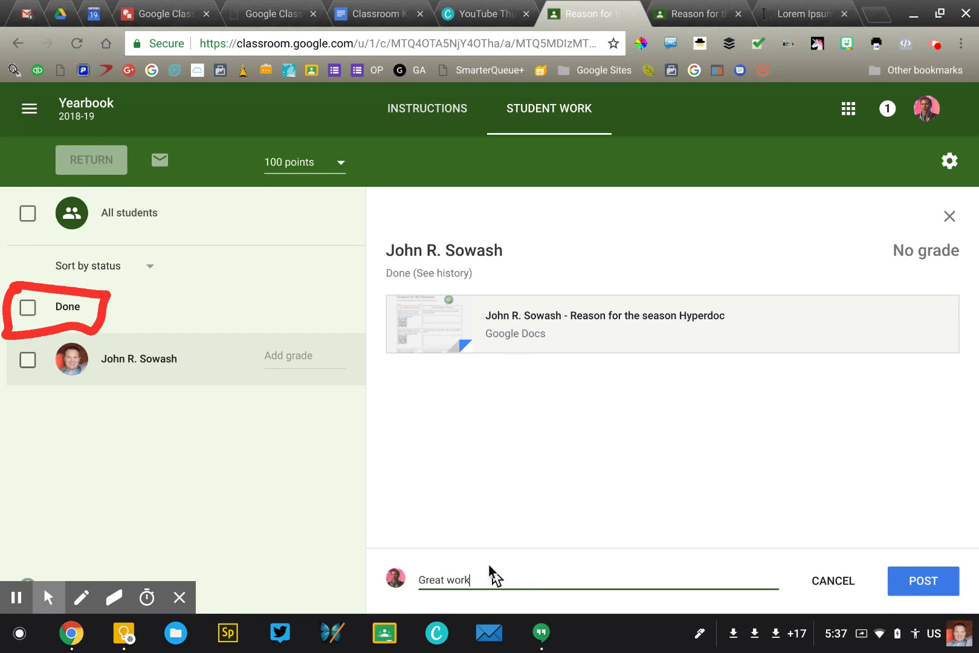
text(. Everything looks perfect!)
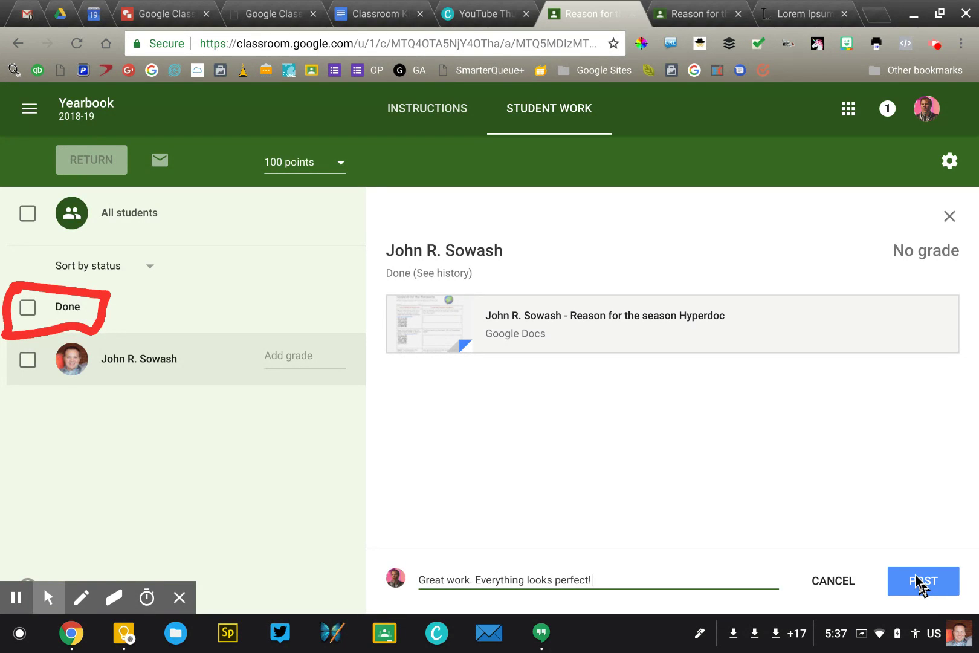
click(758, 524)
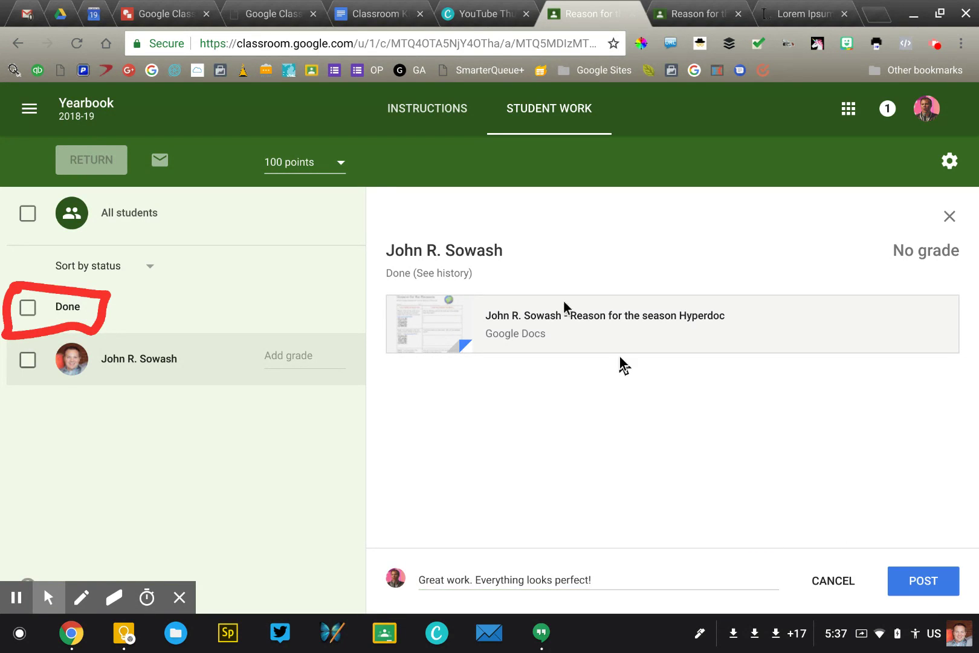
click(307, 163)
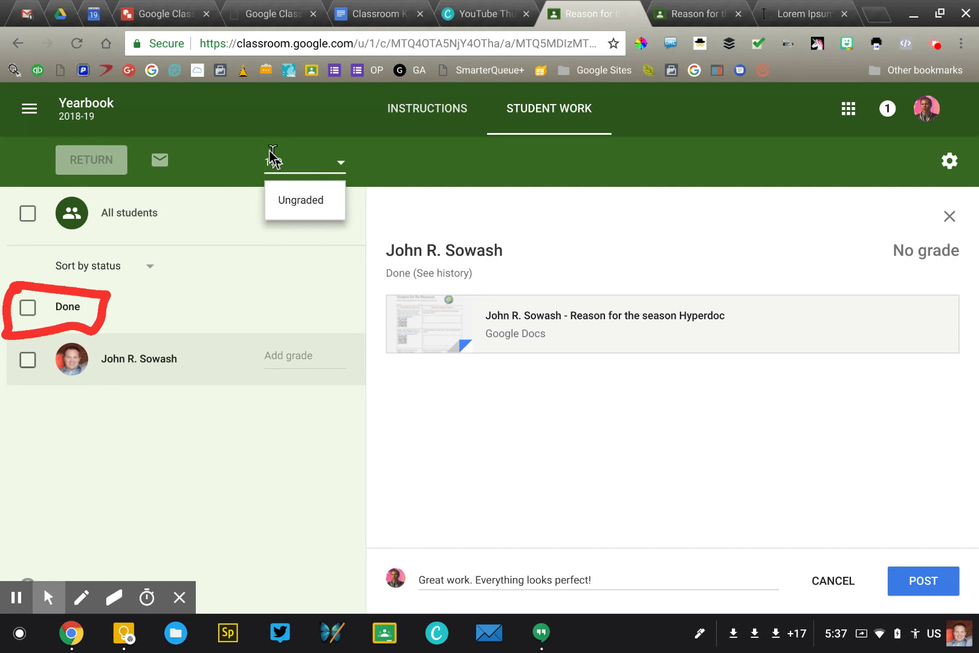
click(491, 414)
click(310, 361)
text(100)
click(401, 393)
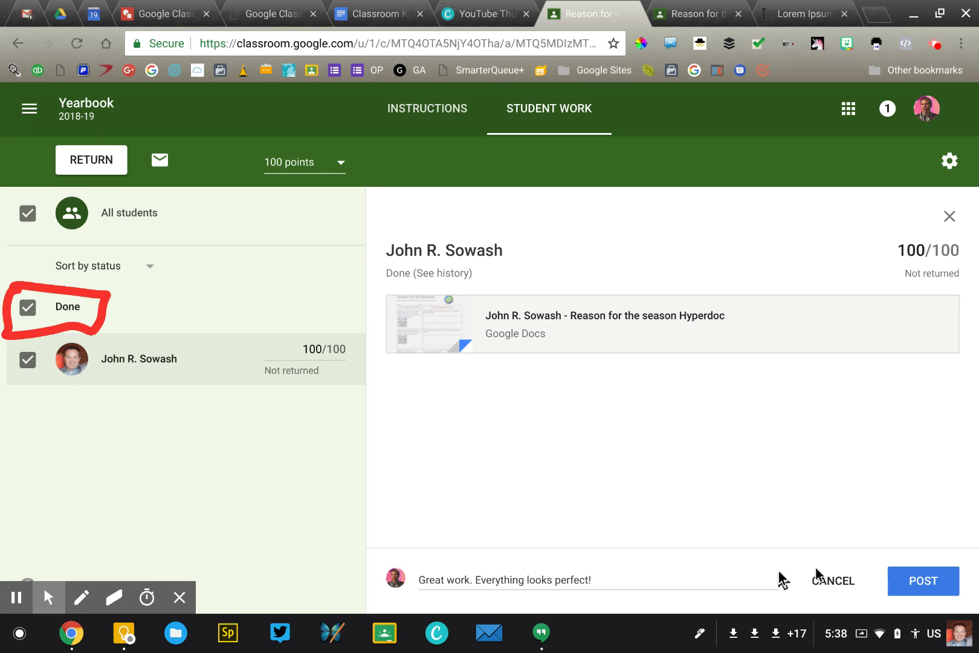
Post the private comment and check it in the student's view of the assignment.
click(915, 571)
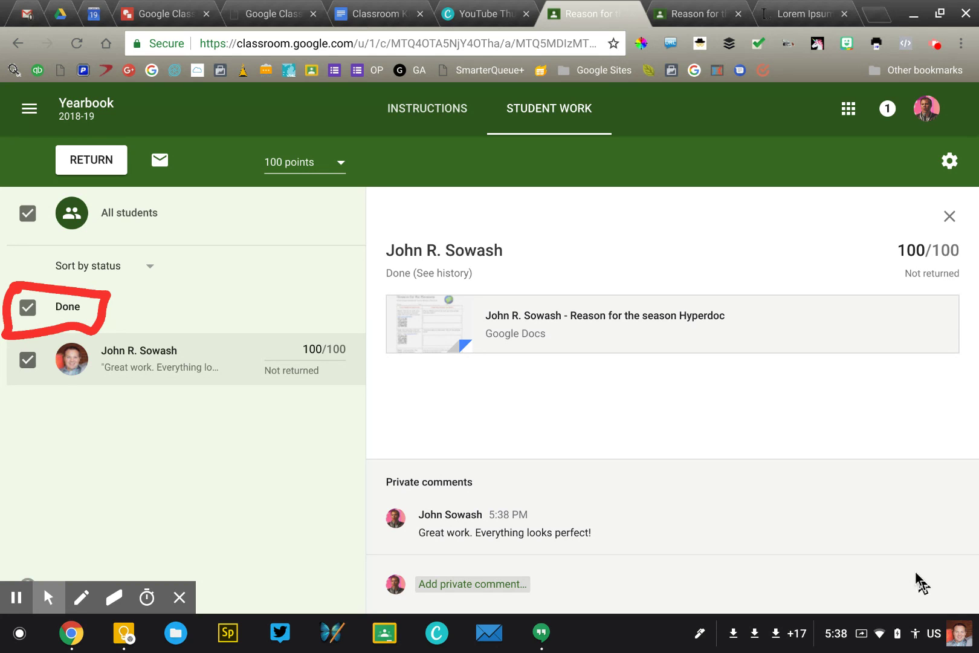
click(671, 12)
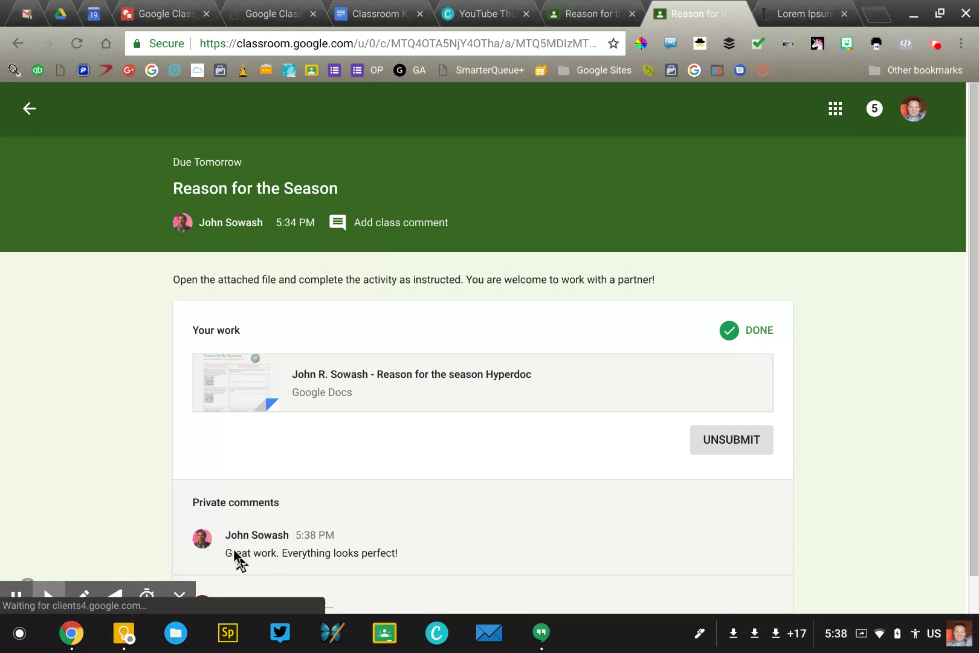
drag(235, 550, 397, 545)
click(397, 544)
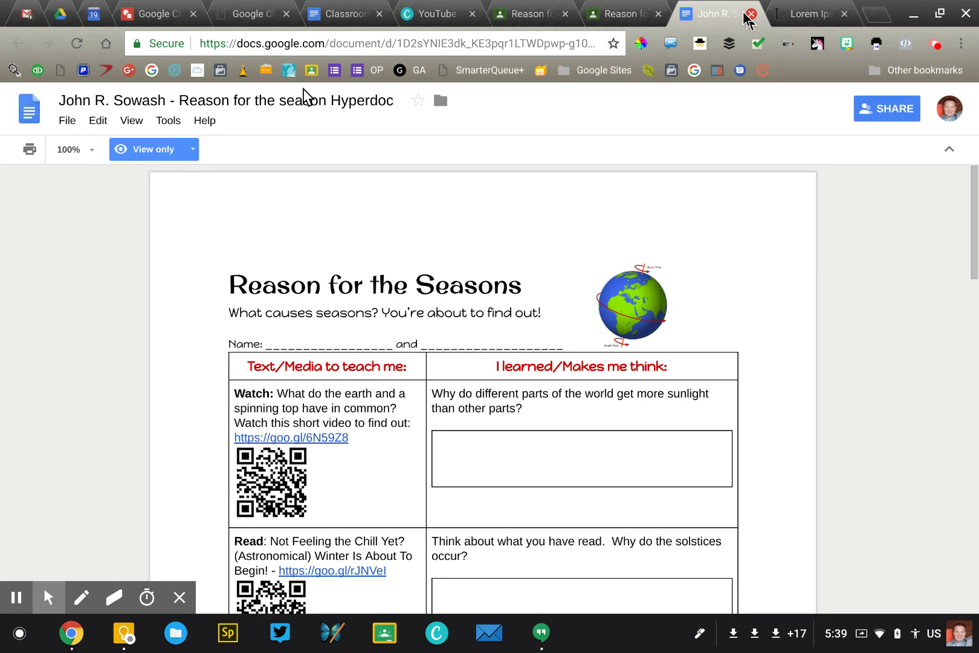
Close the Docs tab and return the 100/100 submission from the teacher's Student Work page.
click(750, 13)
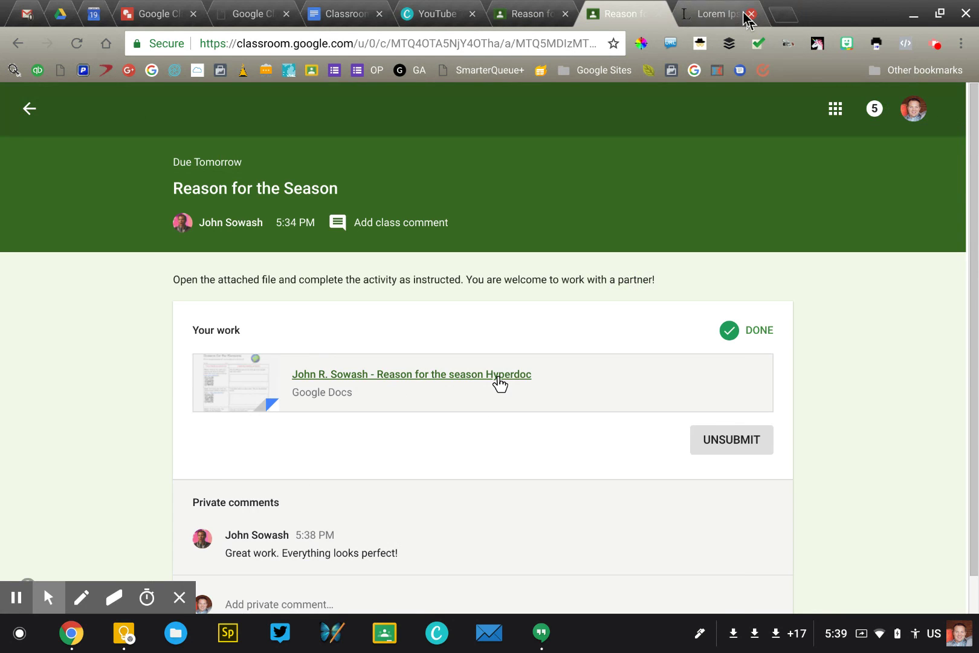
click(534, 11)
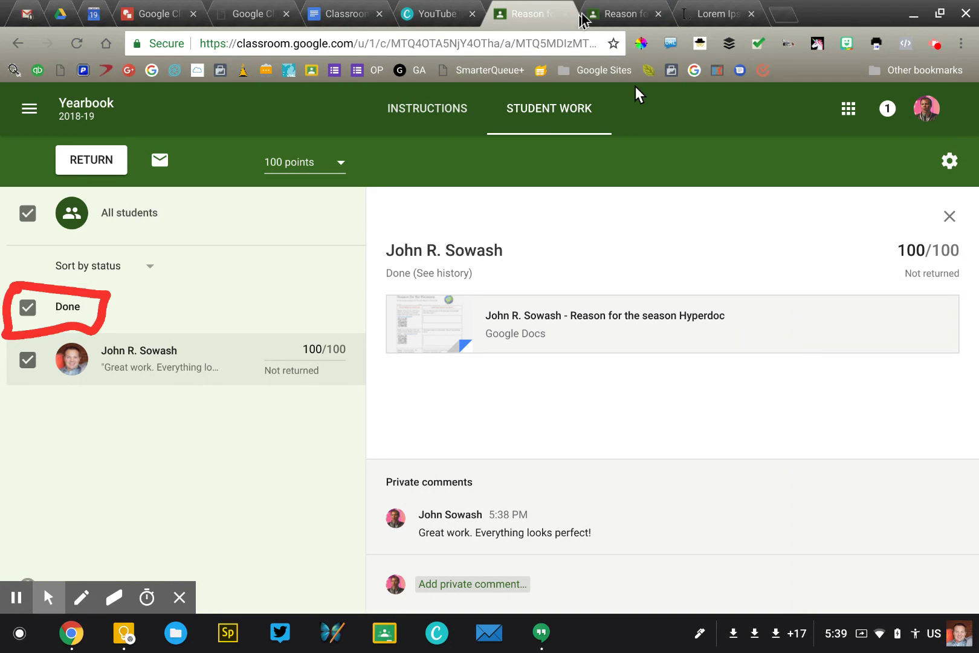
click(78, 598)
click(113, 597)
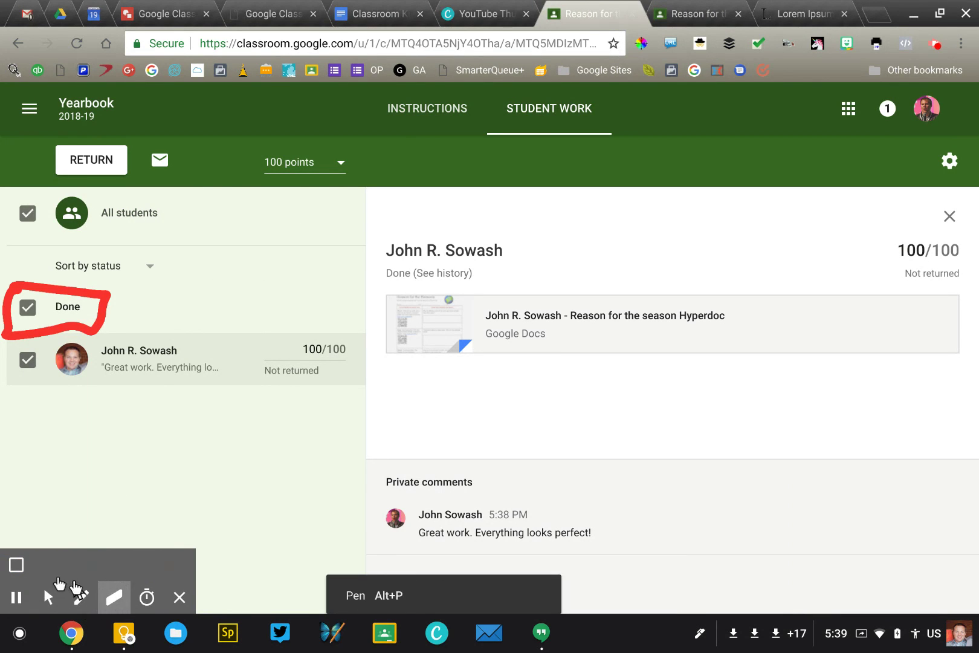
click(17, 567)
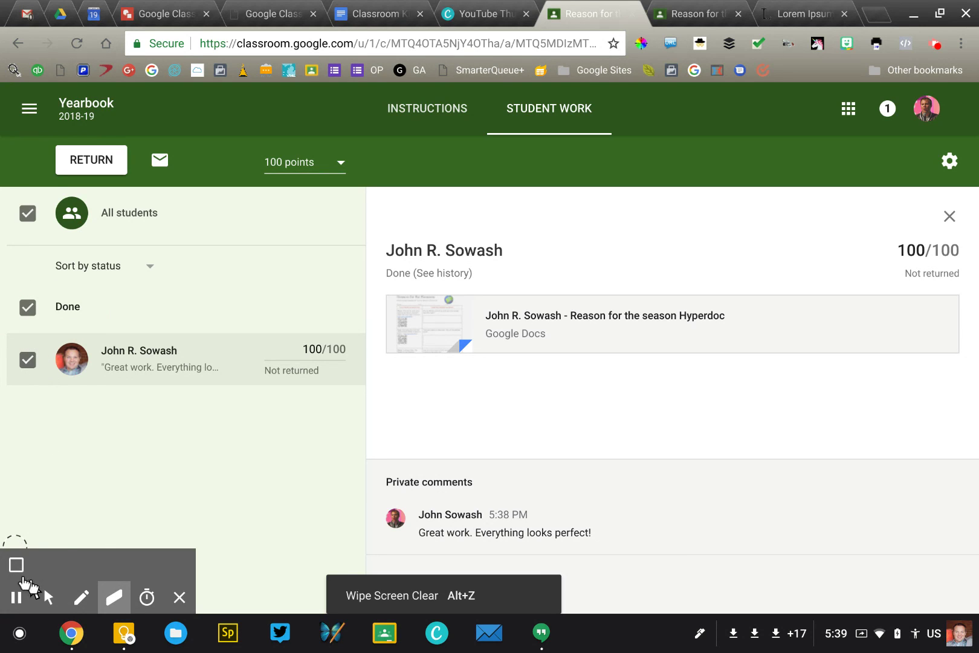
click(43, 598)
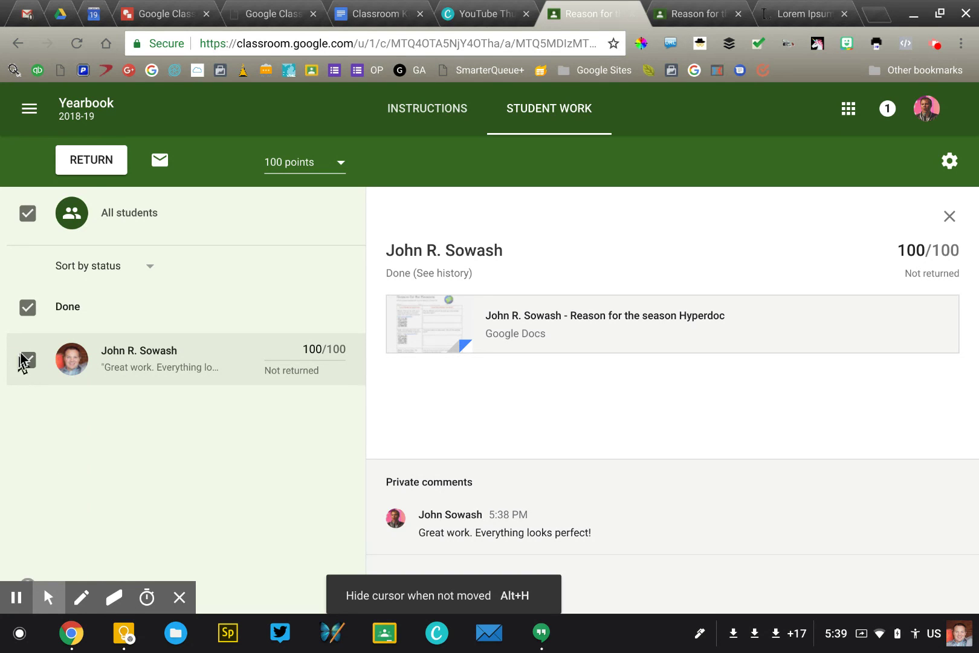
click(112, 175)
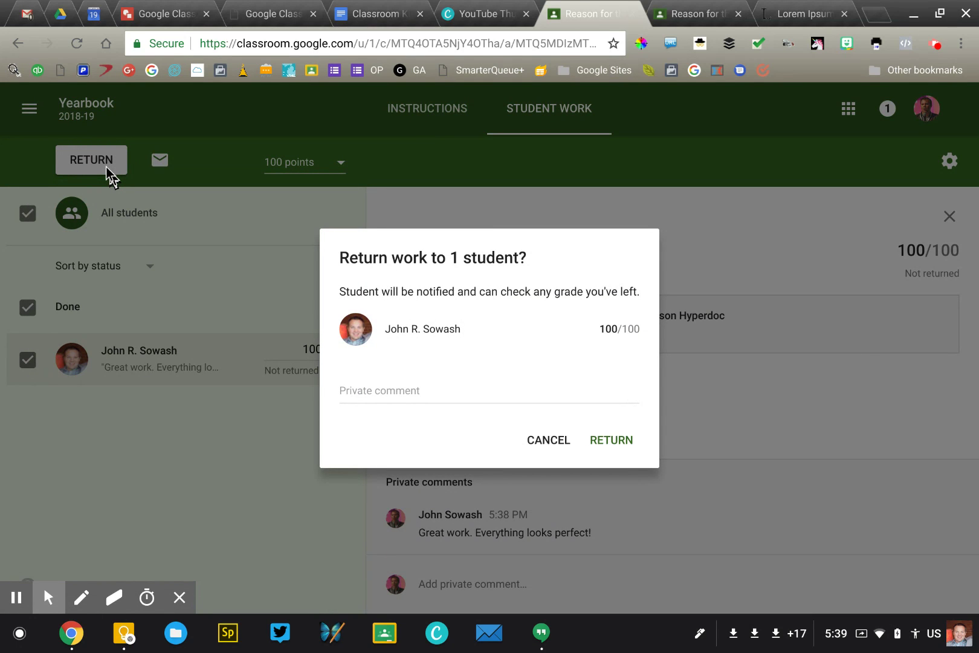
click(613, 438)
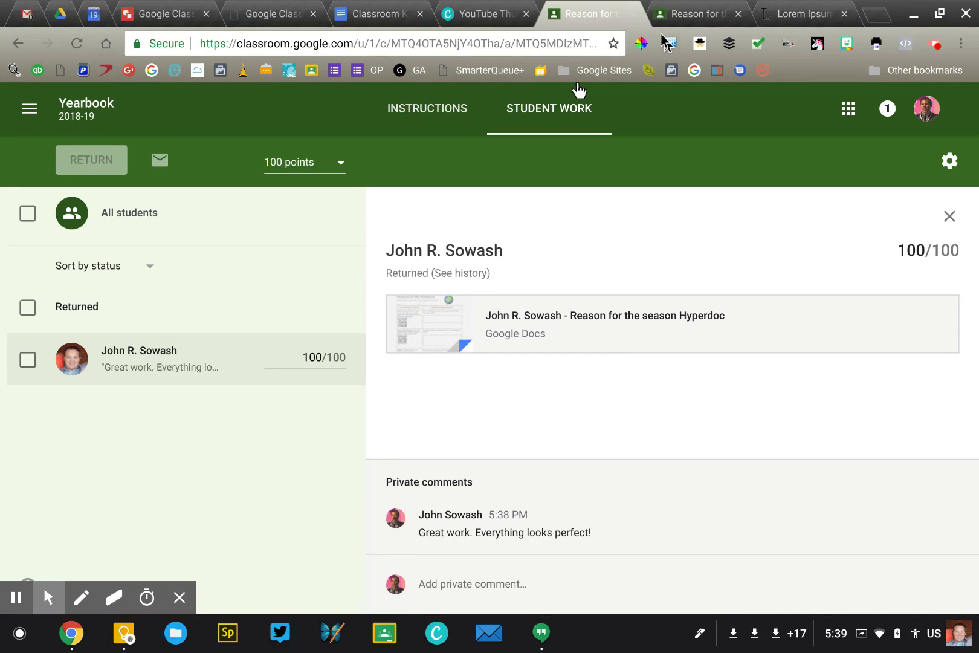
Reload the student's assignment page and annotate the Returned status and 100/100 grade.
click(680, 23)
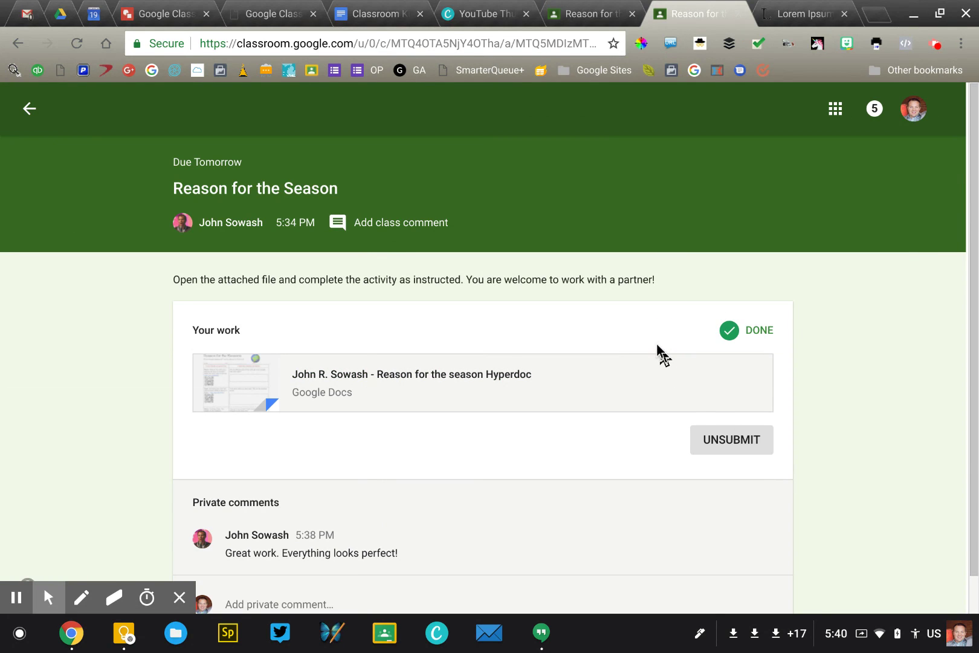
key(ctrl+r)
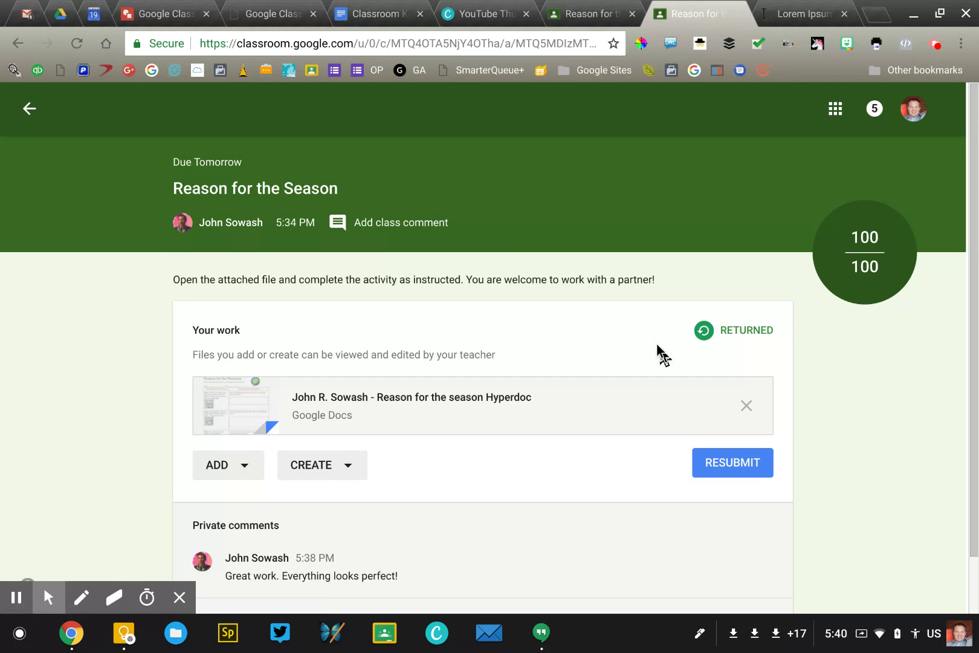
key(alt+p)
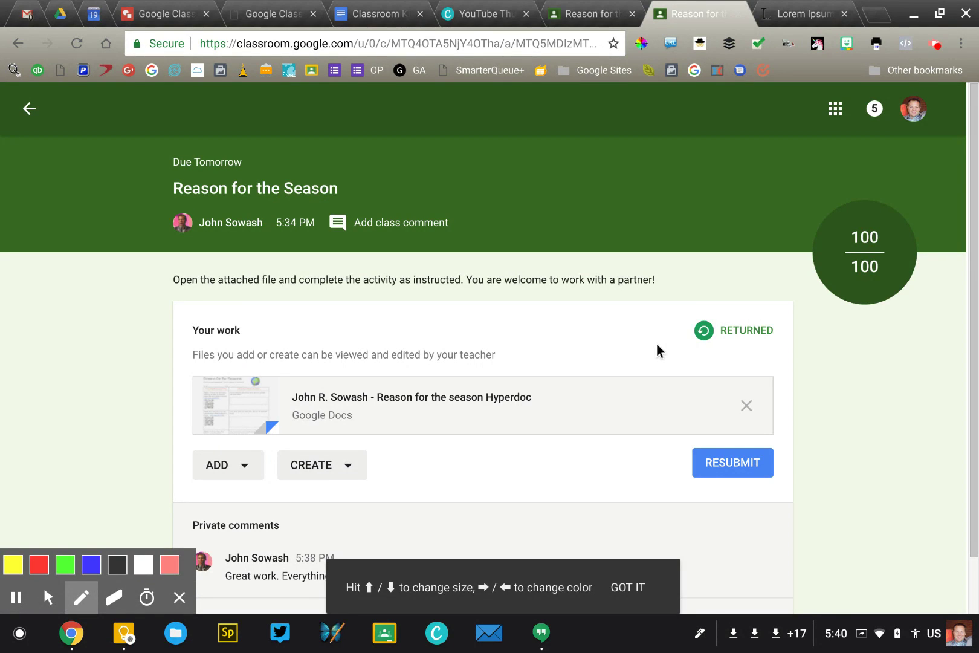
mouse_move(693, 300)
mouse_down()
mouse_move(785, 356)
mouse_move(667, 297)
mouse_move(701, 298)
mouse_up()
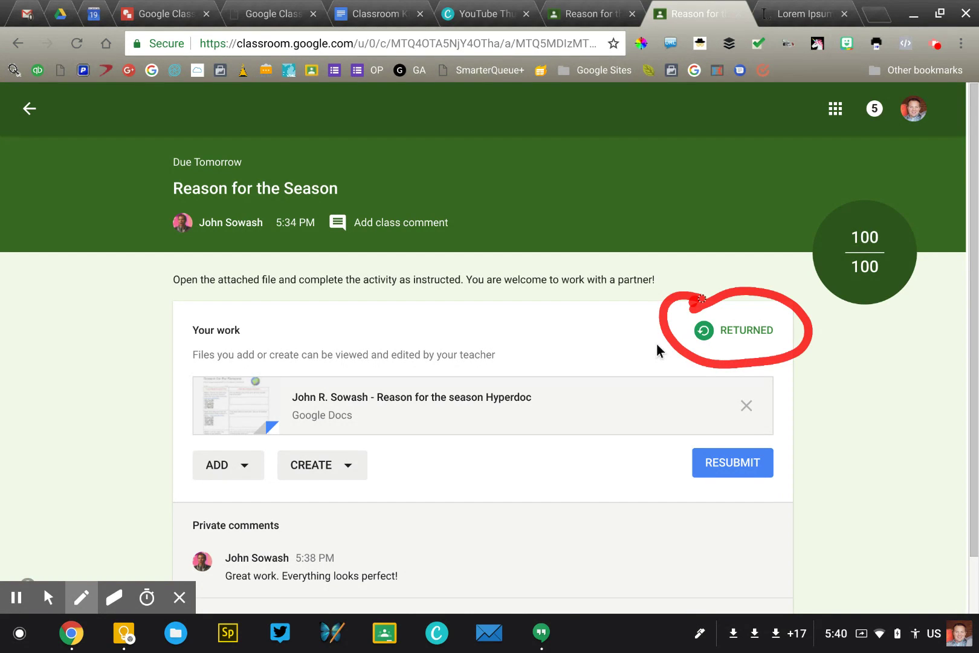
key(alt+p)
click(65, 564)
mouse_move(812, 190)
mouse_down()
mouse_move(767, 315)
mouse_move(777, 187)
mouse_move(828, 174)
mouse_up()
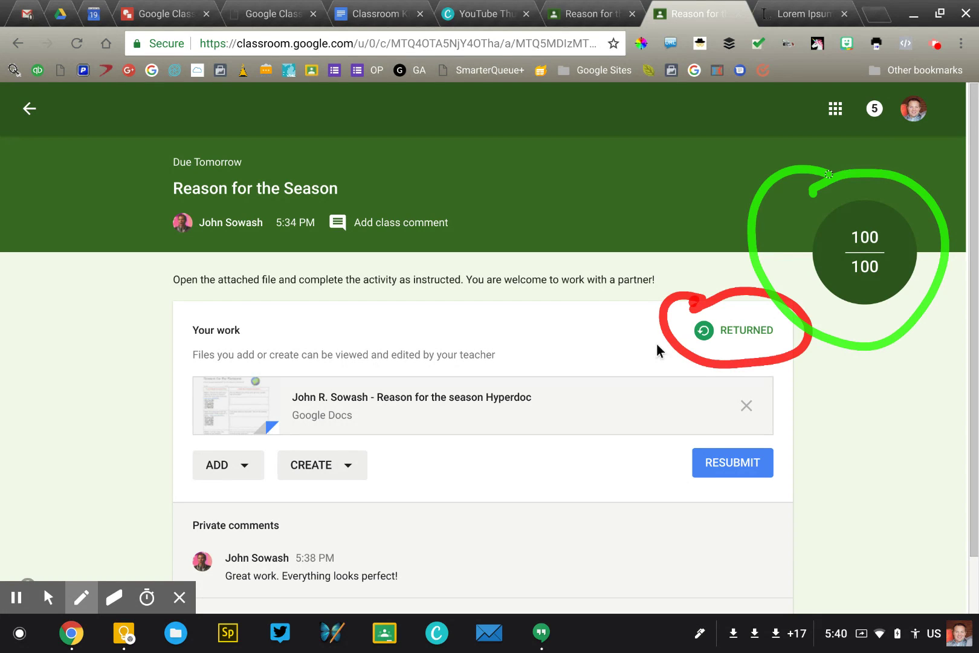
key(alt+e)
key(alt+z)
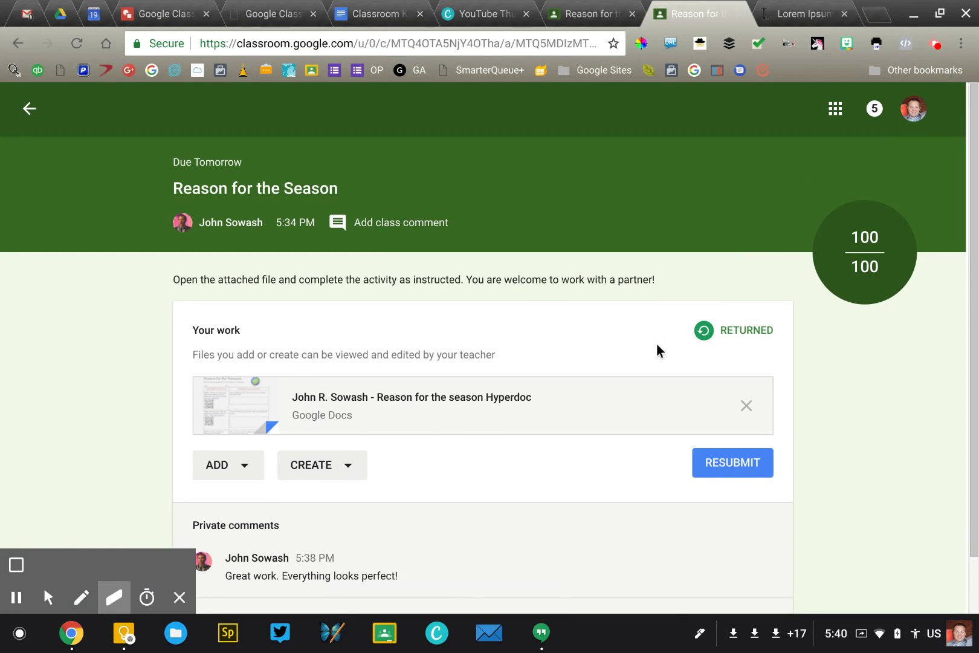
key(alt+p)
mouse_move(689, 431)
mouse_down()
mouse_move(762, 423)
mouse_move(716, 511)
mouse_move(668, 426)
mouse_move(717, 434)
mouse_up()
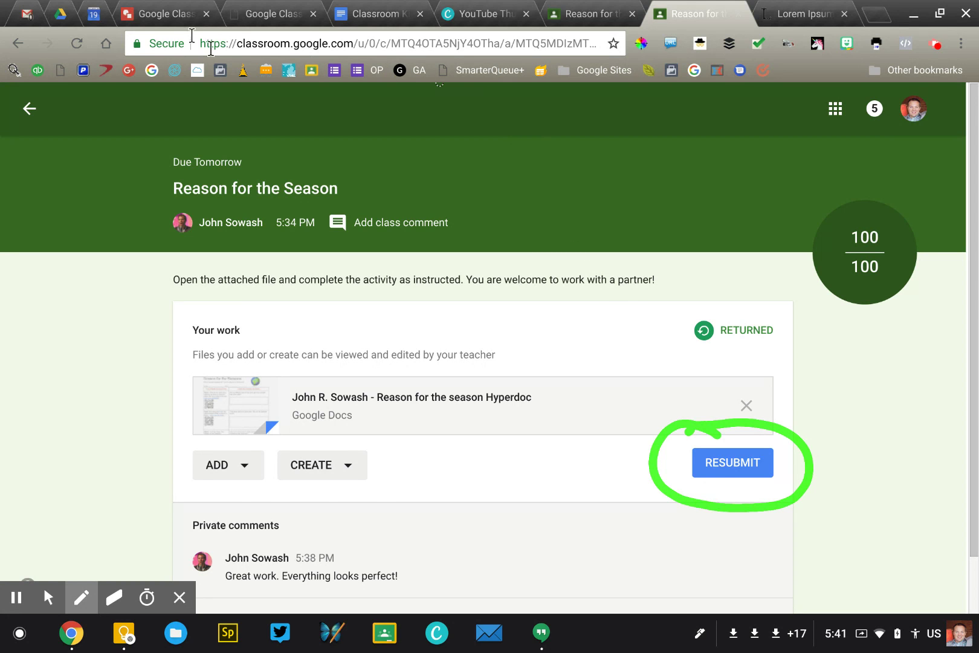
Move from the Google Drawings tab to the 'Google Classroom Assignment Cycle.pdf' tab.
click(162, 23)
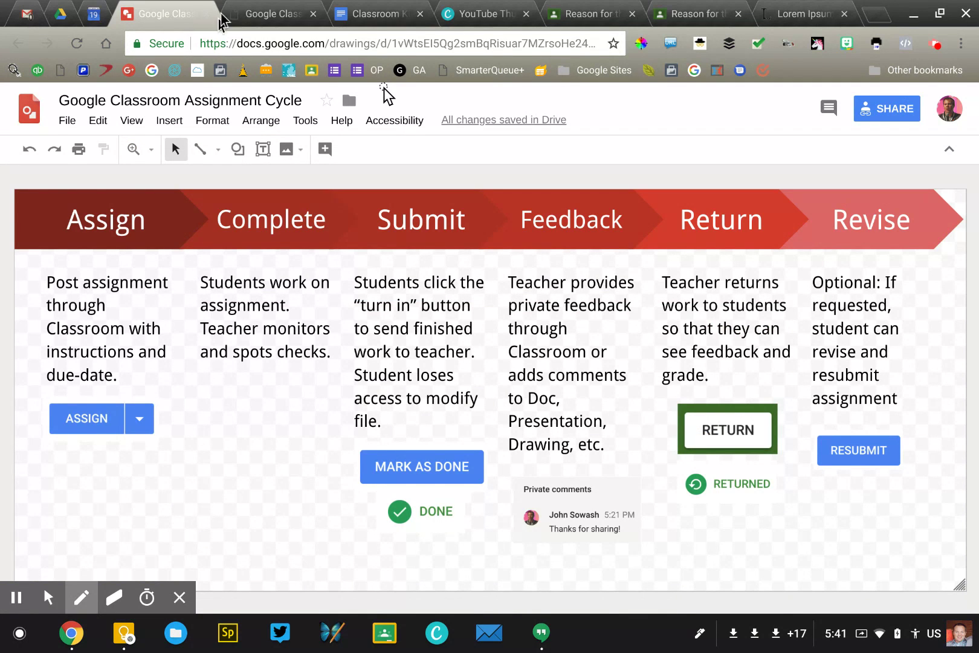
click(236, 14)
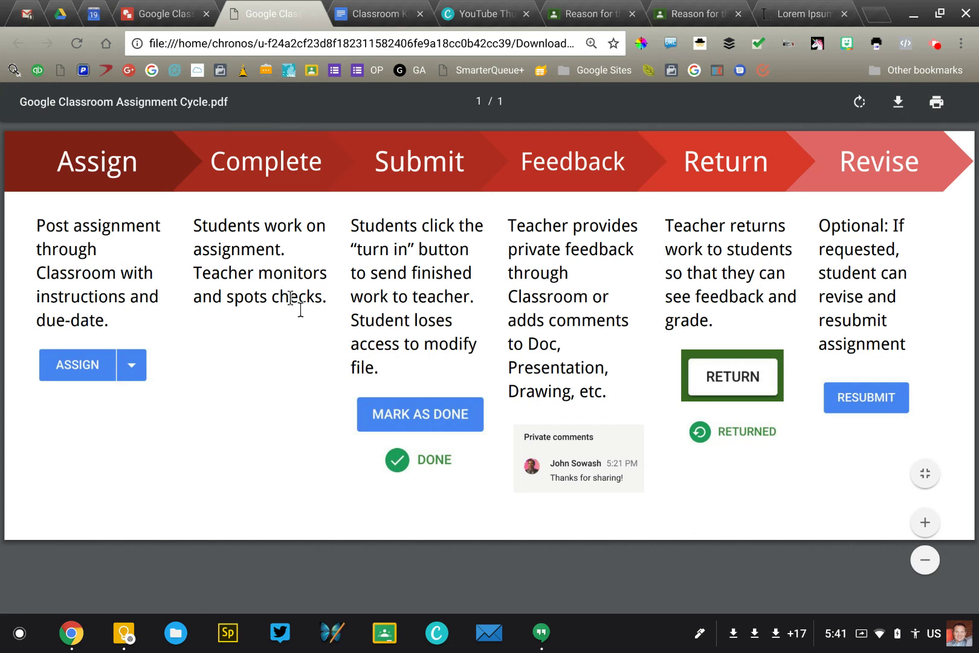